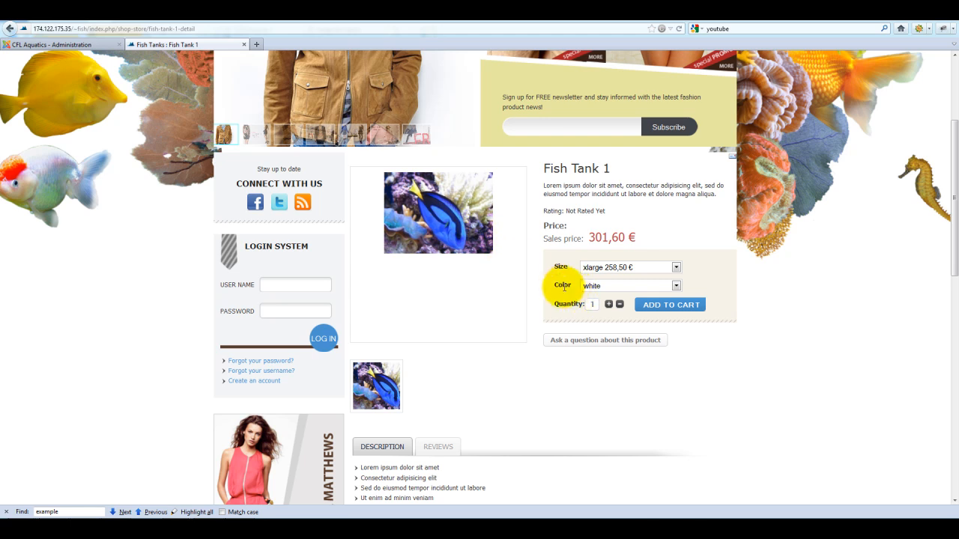
# Review the Fish Tank 1 colour and size options, keeping size xlarge
pyautogui.moveTo(553, 286); pyautogui.dragTo(577, 291)
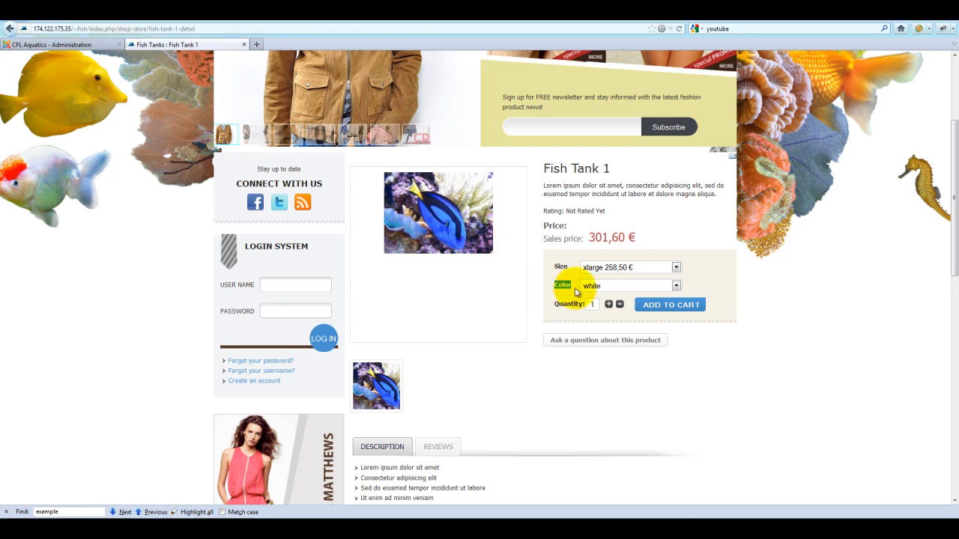
pyautogui.click(601, 287)
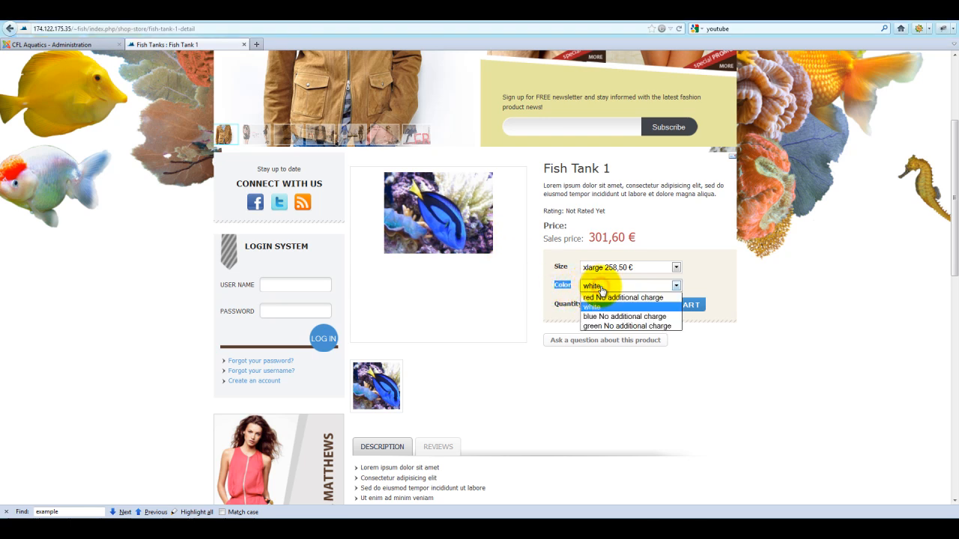
pyautogui.click(601, 288)
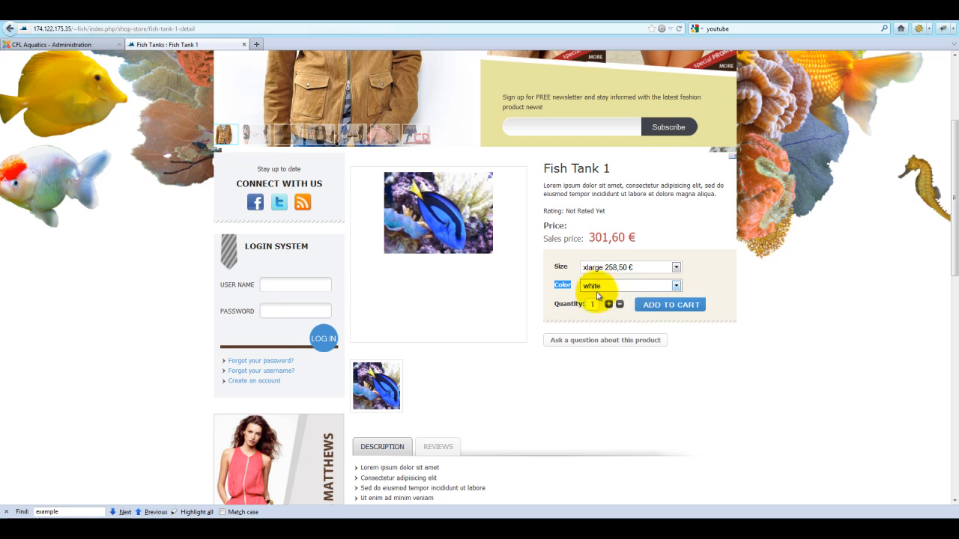
pyautogui.click(595, 268)
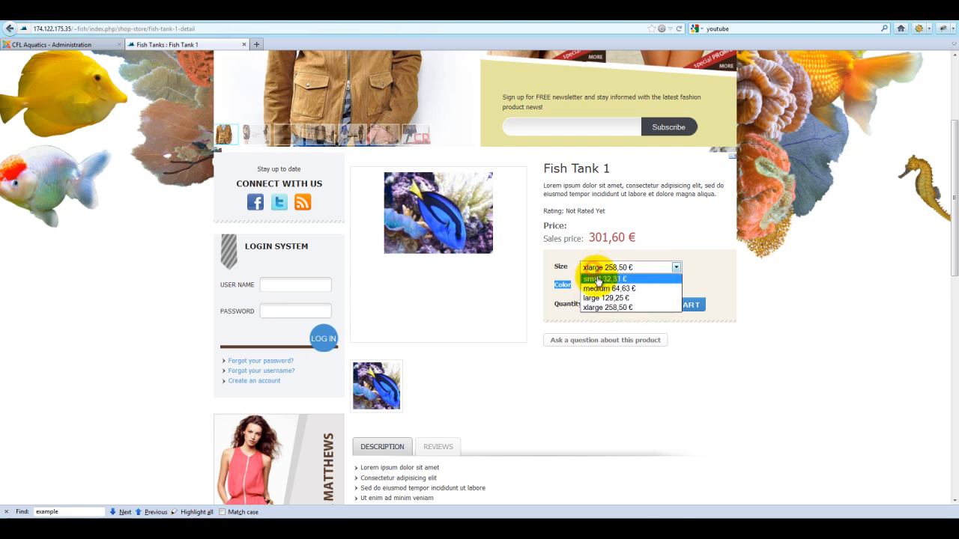
pyautogui.click(592, 268)
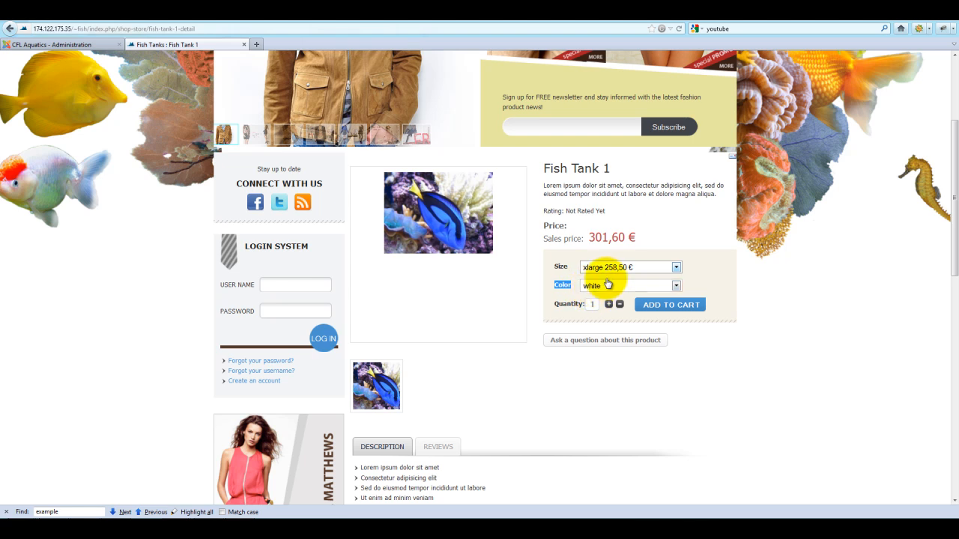
# Browse the colour choices and select red (no additional charge) as the tank colour
pyautogui.click(607, 285)
pyautogui.click(636, 240)
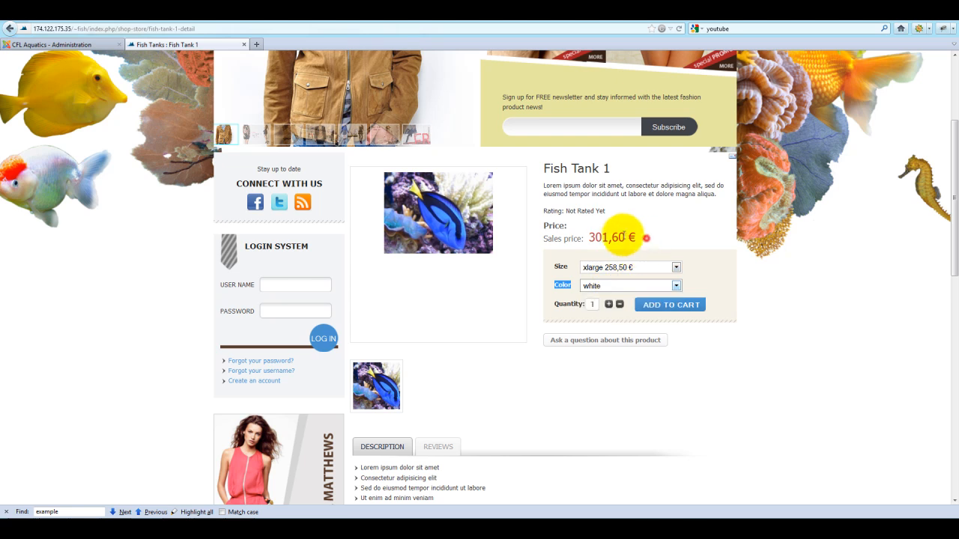
pyautogui.click(627, 286)
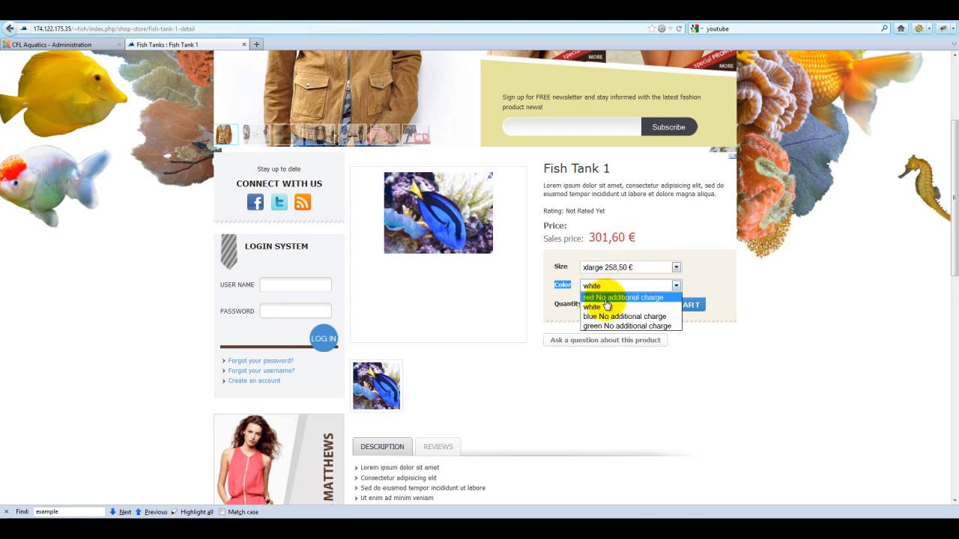
pyautogui.click(592, 306)
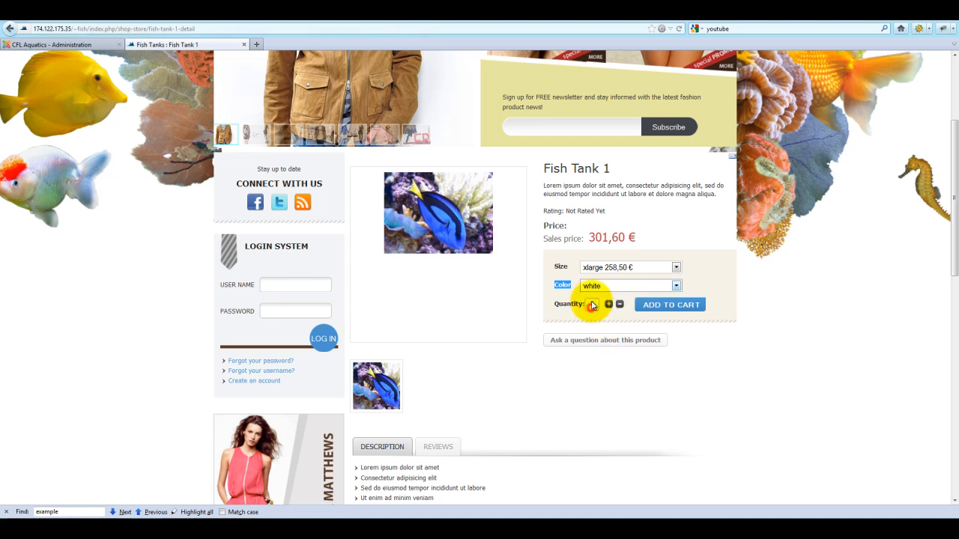
pyautogui.click(592, 286)
pyautogui.click(592, 286)
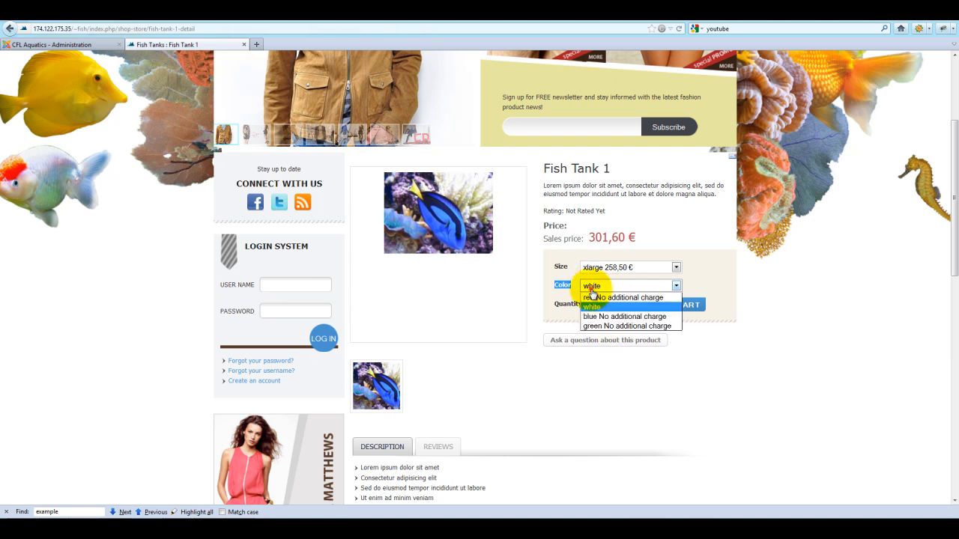
pyautogui.click(599, 297)
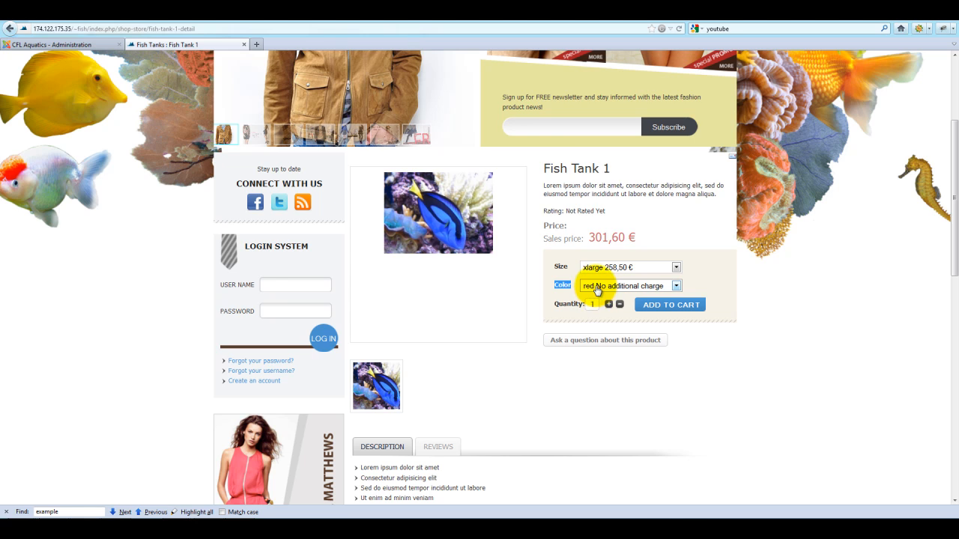
# Go to the administration area and open the Shop vendor settings page
pyautogui.click(27, 48)
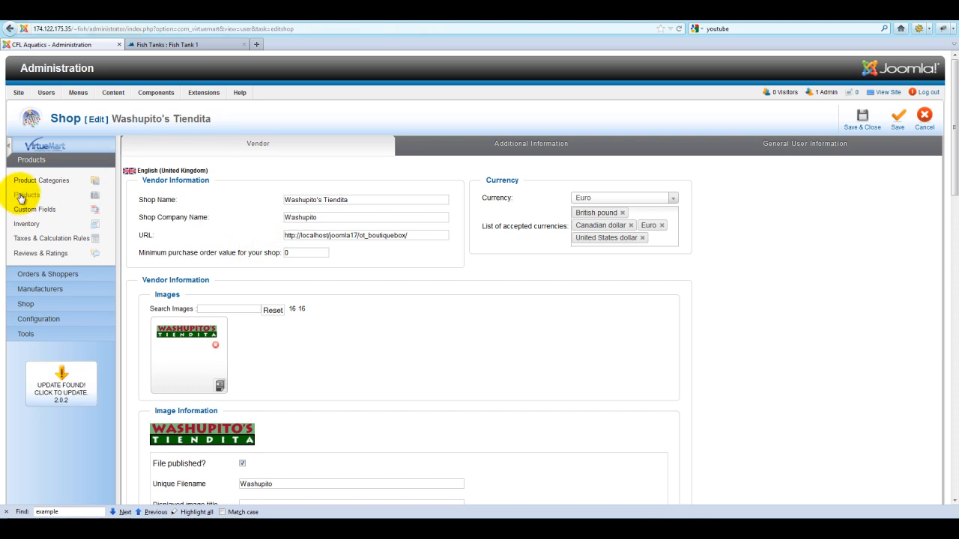
pyautogui.click(26, 304)
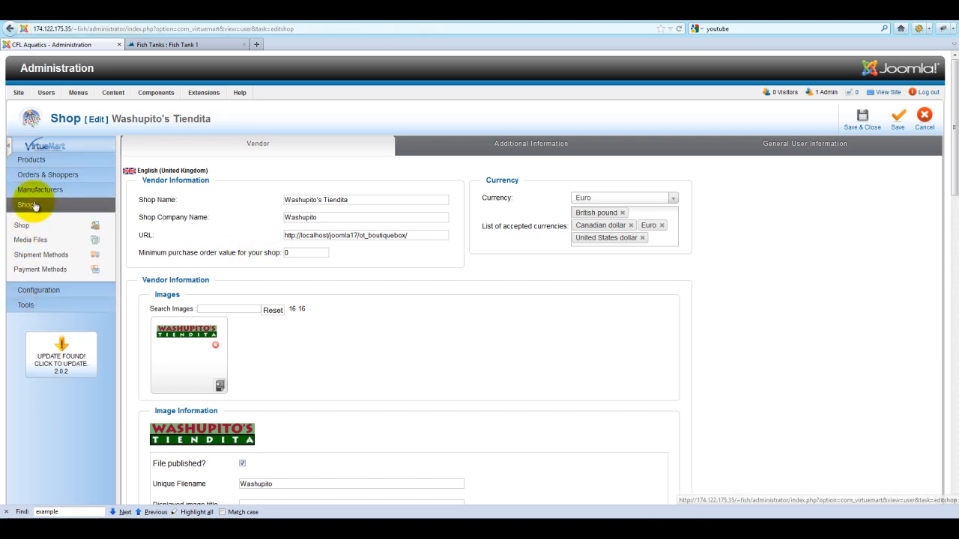
pyautogui.click(20, 227)
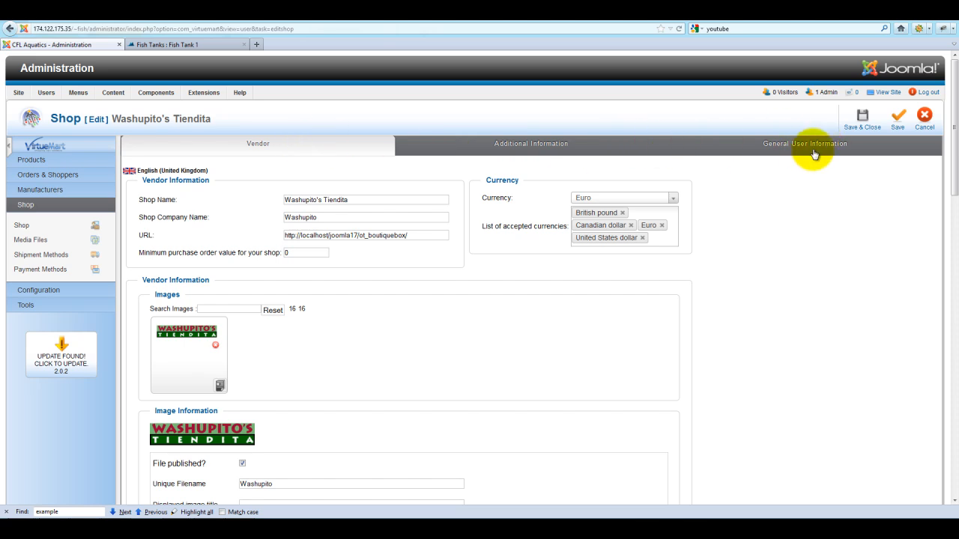
# Replace the shop name and company name with CFL Aquatics, moving on to the URL field
pyautogui.doubleClick(363, 200)
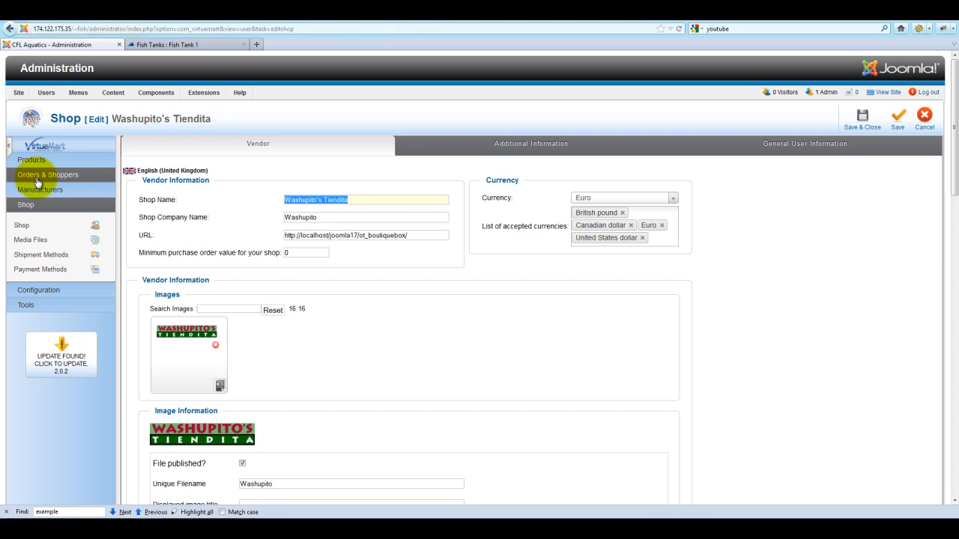
pyautogui.write('CFL Aquatics')
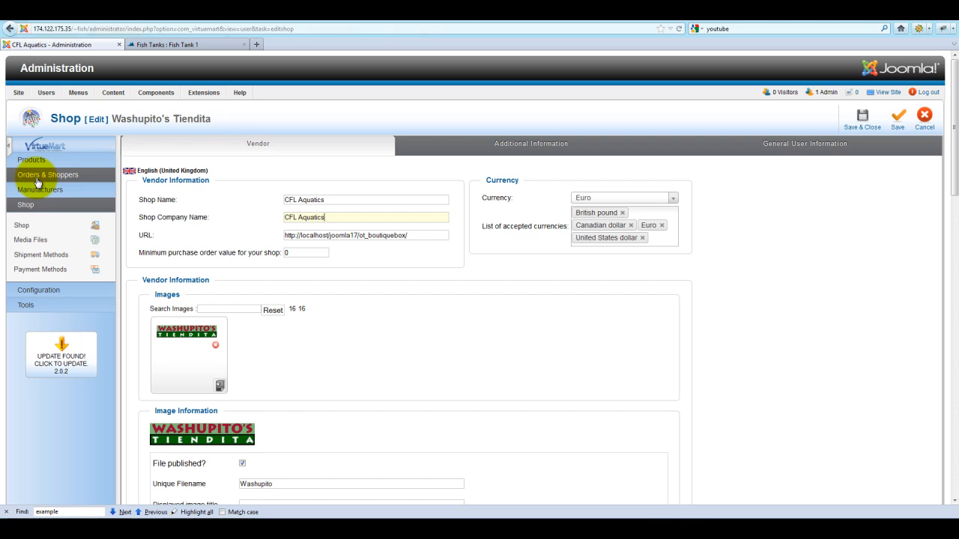
pyautogui.press('Tab')
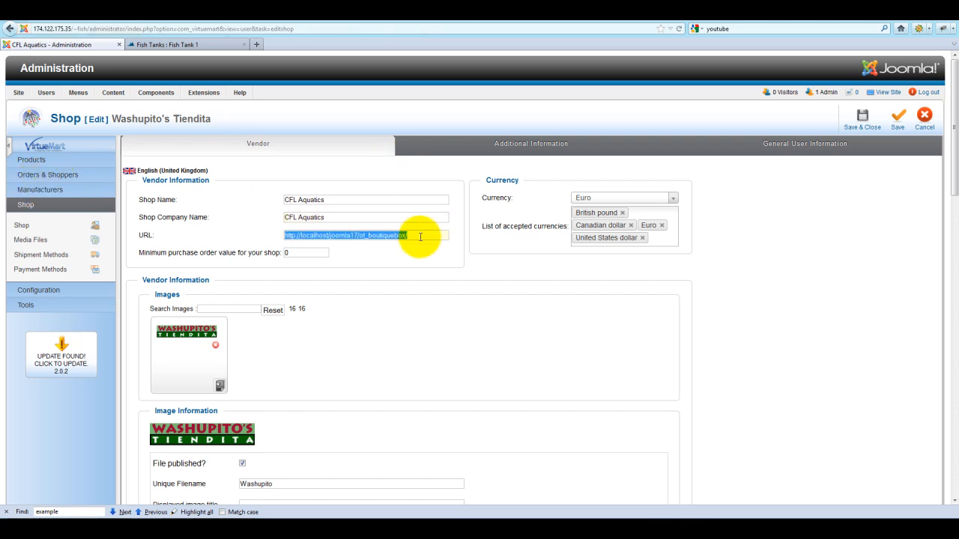
# Choose United States dollar as the shop currency from the currency list
pyautogui.click(630, 199)
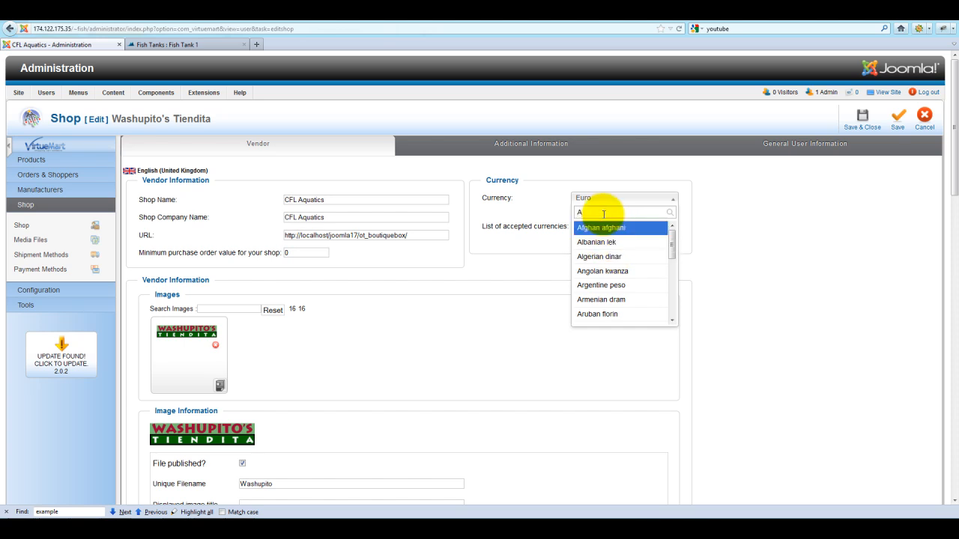
pyautogui.write('i')
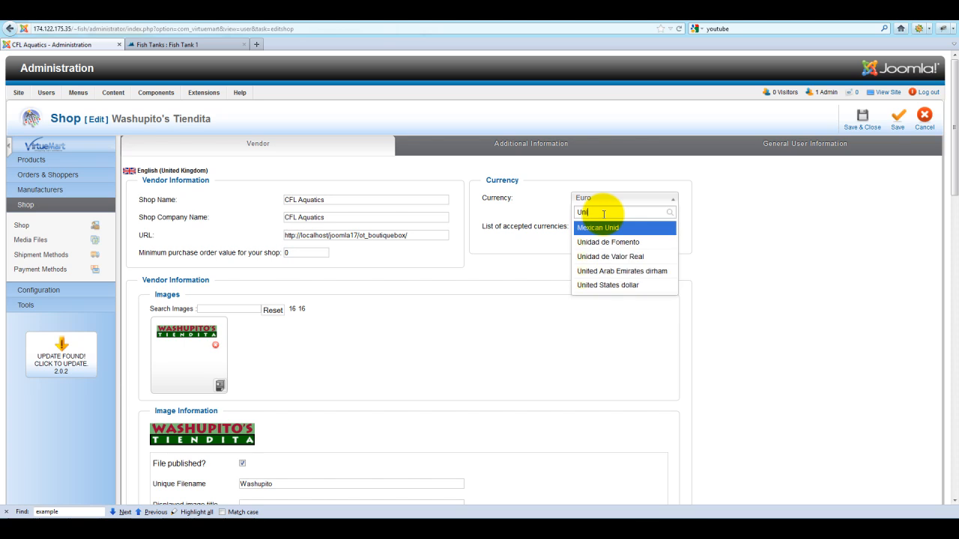
pyautogui.click(608, 284)
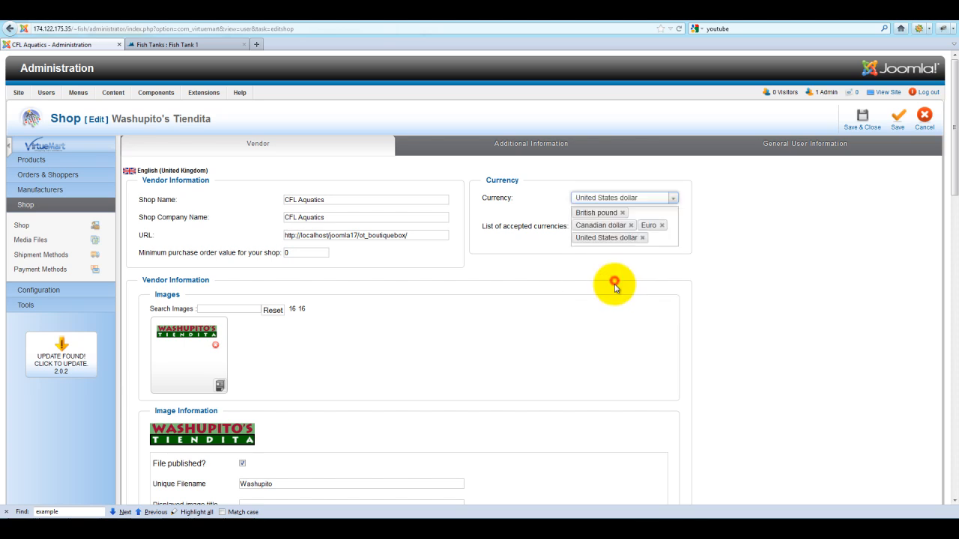
# Remove British pound, Canadian dollar and Euro so only US dollar is accepted
pyautogui.click(622, 213)
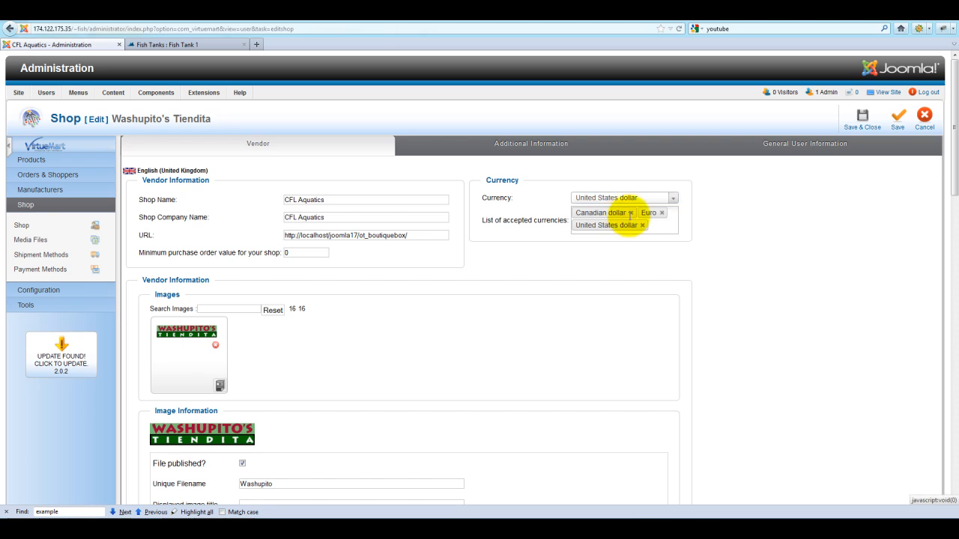
pyautogui.click(632, 213)
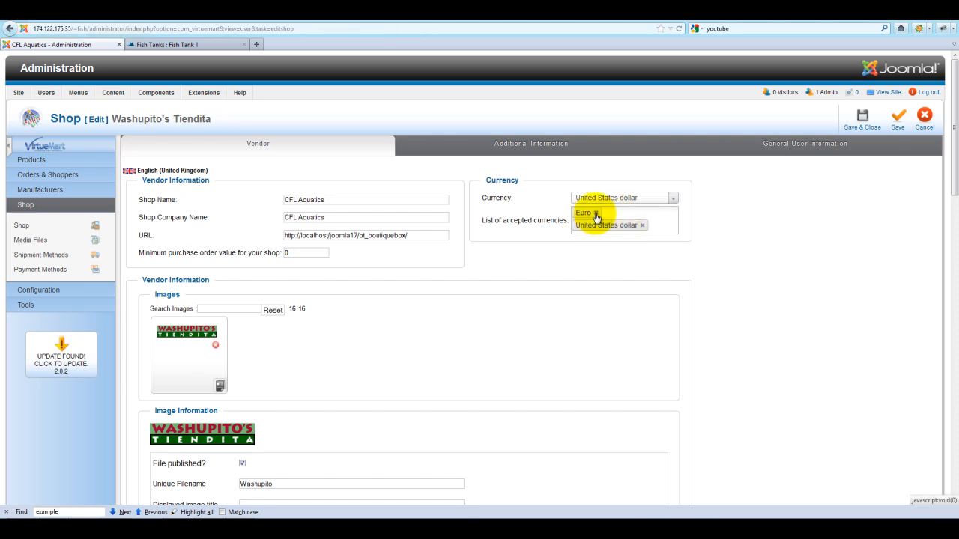
pyautogui.click(596, 212)
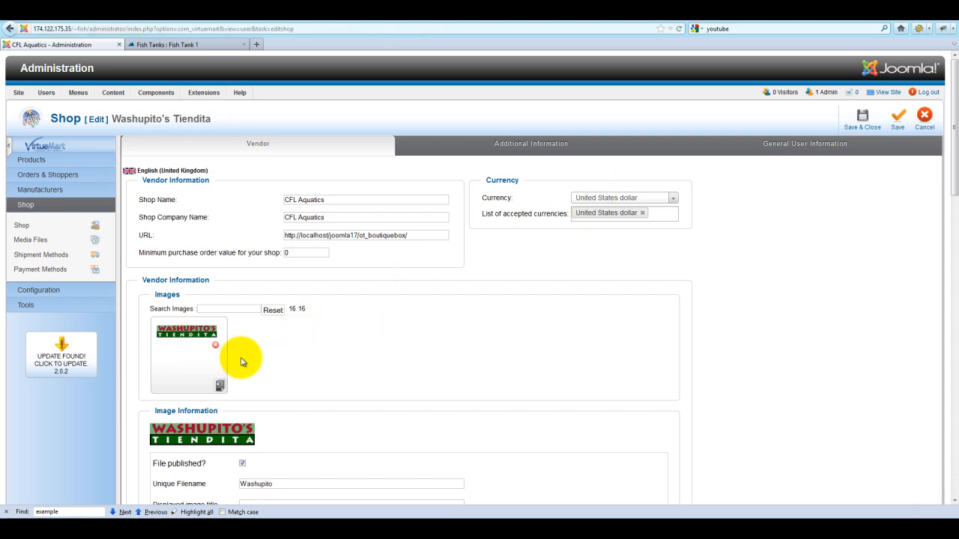
pyautogui.scroll(-1, 240, 357)
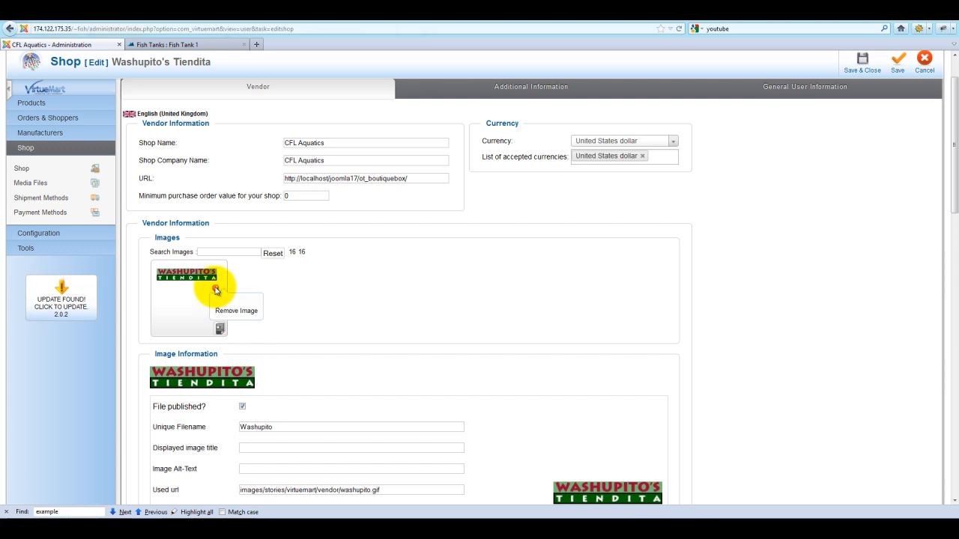
# Remove the old Washupito's Tiendita logo and delete its unique filename
pyautogui.click(216, 289)
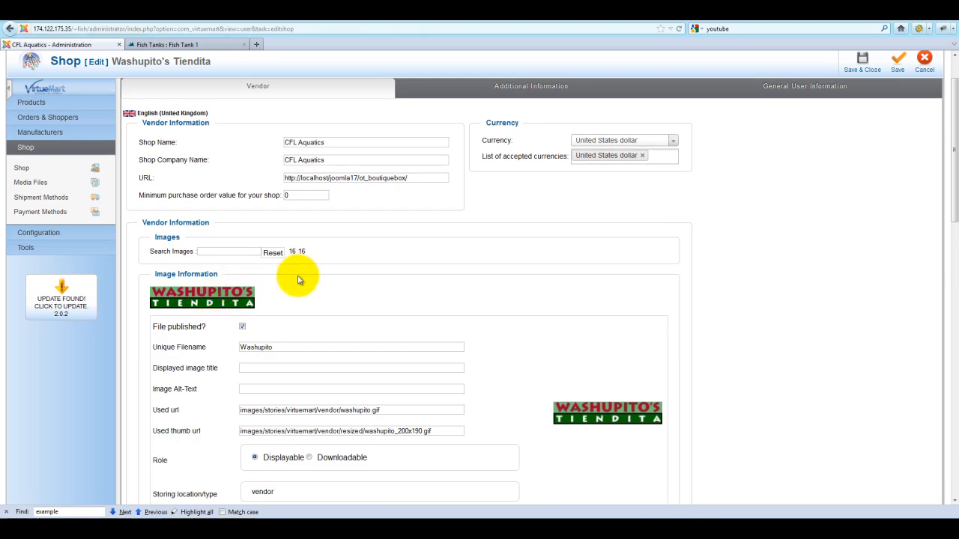
pyautogui.scroll(-1, 170, 303)
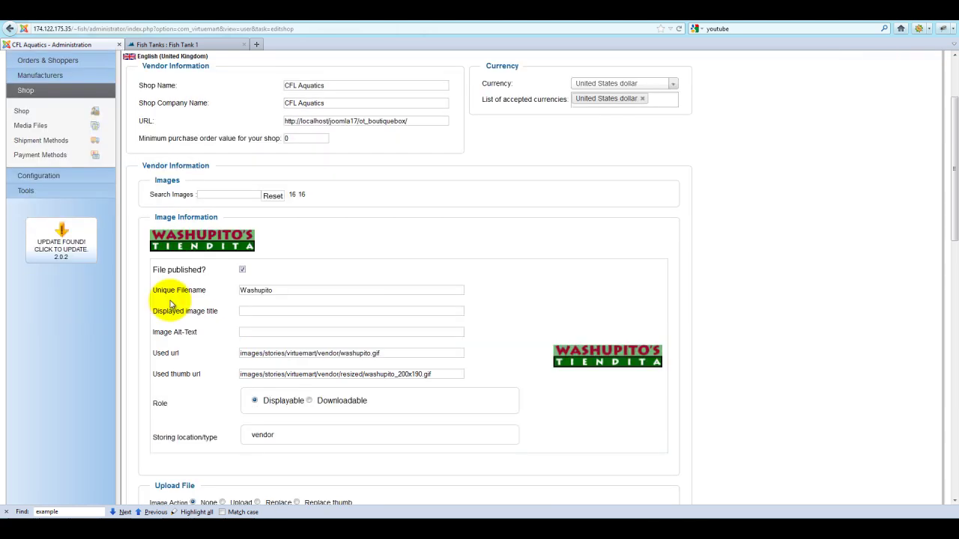
pyautogui.doubleClick(300, 290)
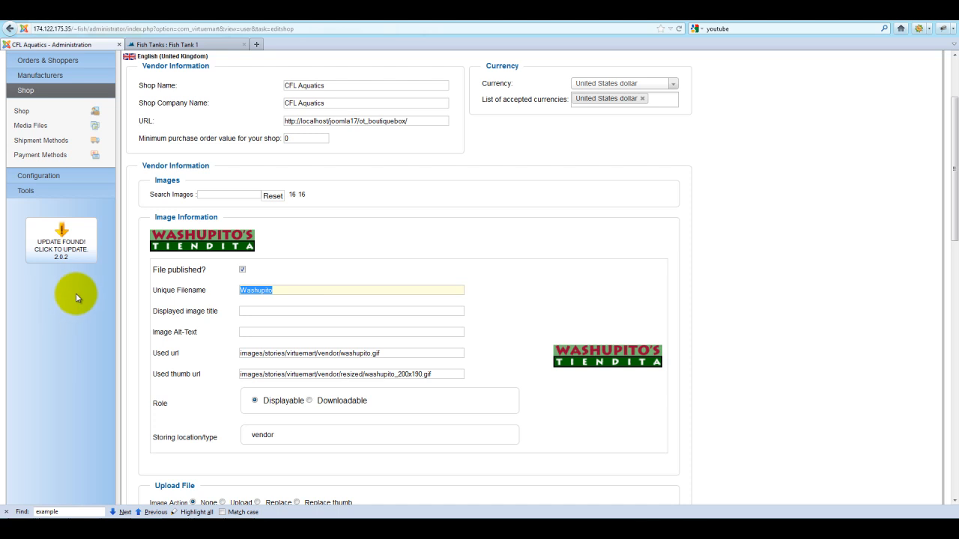
pyautogui.press('Delete')
pyautogui.scroll(-2, 206, 333)
pyautogui.scroll(-2, 206, 334)
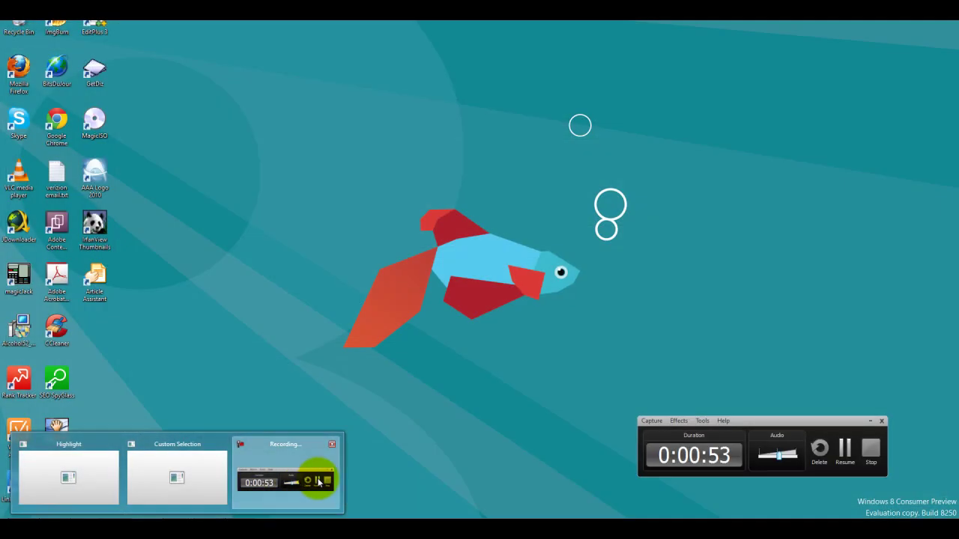
# Browse to the new logo file and select the Upload image action
pyautogui.click(314, 465)
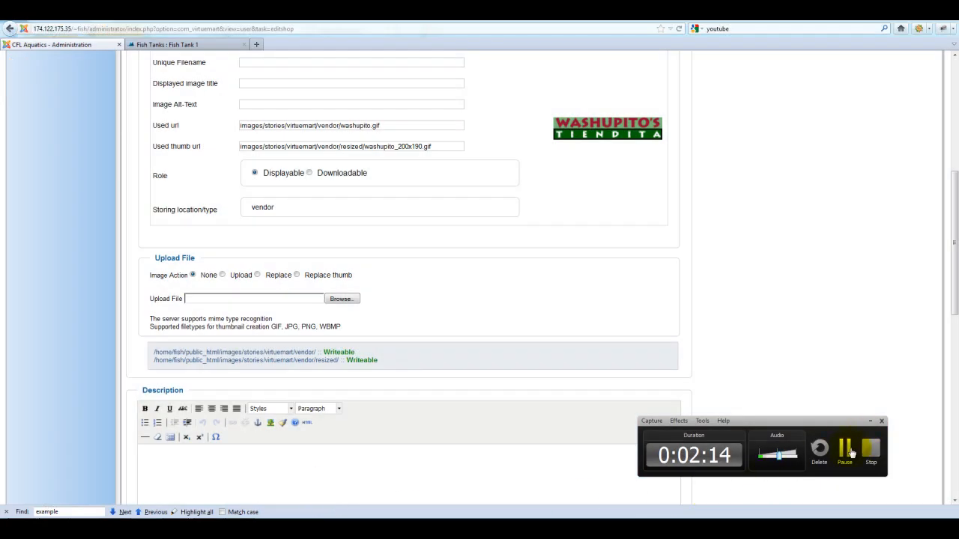
pyautogui.click(223, 275)
pyautogui.scroll(10, 479, 300)
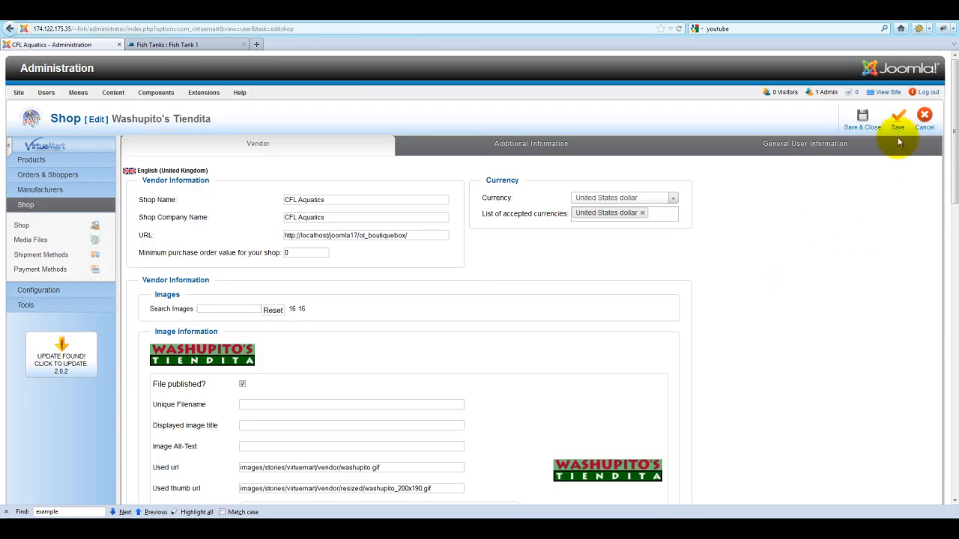
# Save the shop details with the Aqualine logo, then reveal the Products section
pyautogui.click(898, 120)
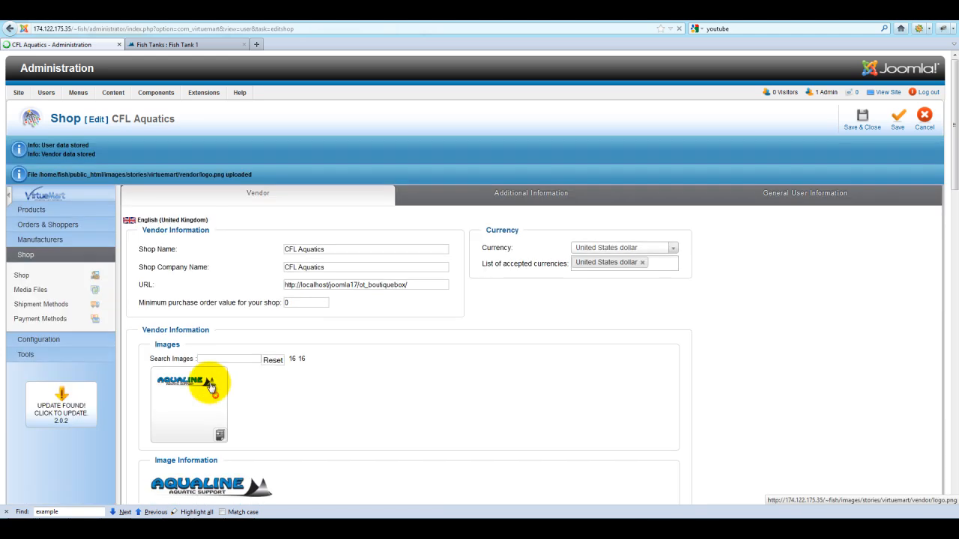
pyautogui.scroll(-5, 241, 411)
pyautogui.scroll(-3, 290, 412)
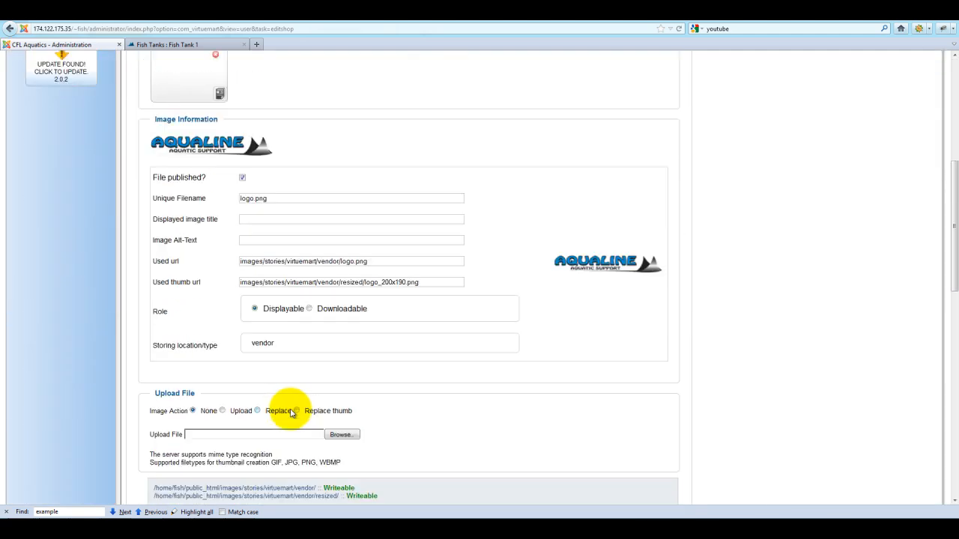
pyautogui.scroll(-3, 290, 409)
pyautogui.scroll(5, 290, 409)
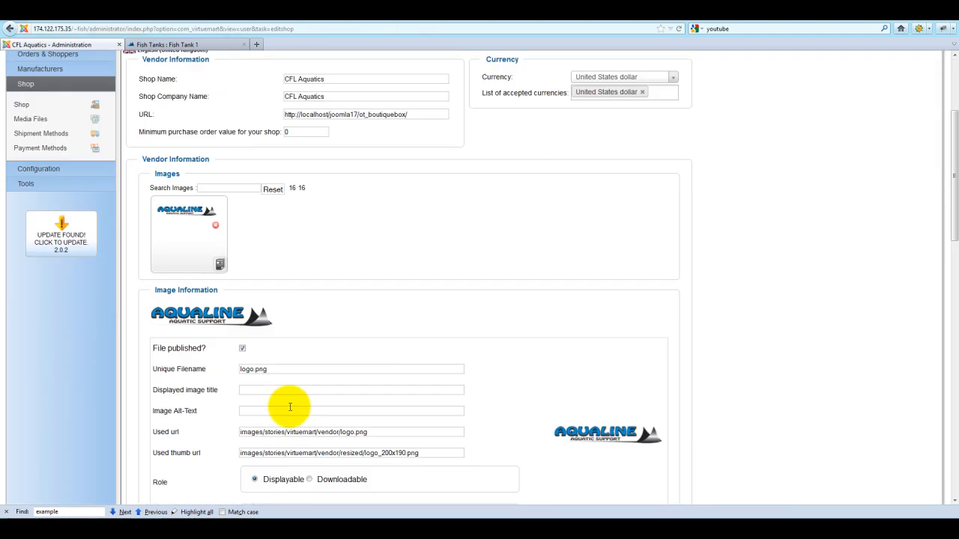
pyautogui.scroll(5, 290, 409)
pyautogui.scroll(-4, 315, 277)
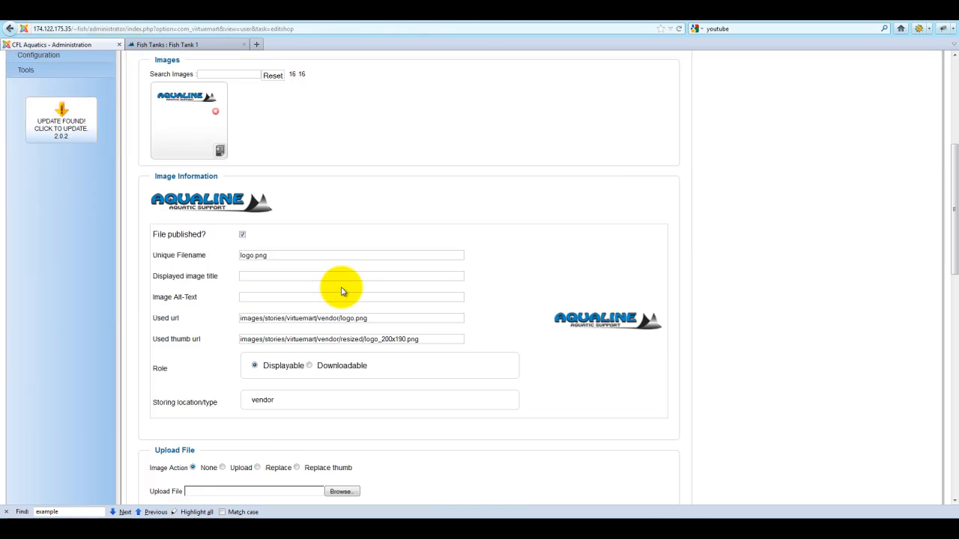
pyautogui.scroll(-5, 341, 290)
pyautogui.scroll(4, 341, 299)
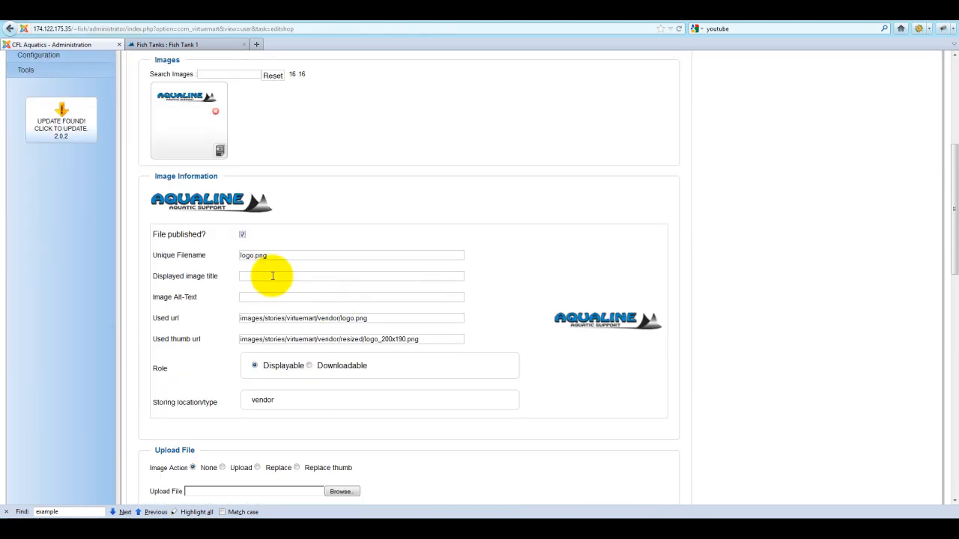
pyautogui.scroll(-5, 269, 279)
pyautogui.scroll(-3, 300, 356)
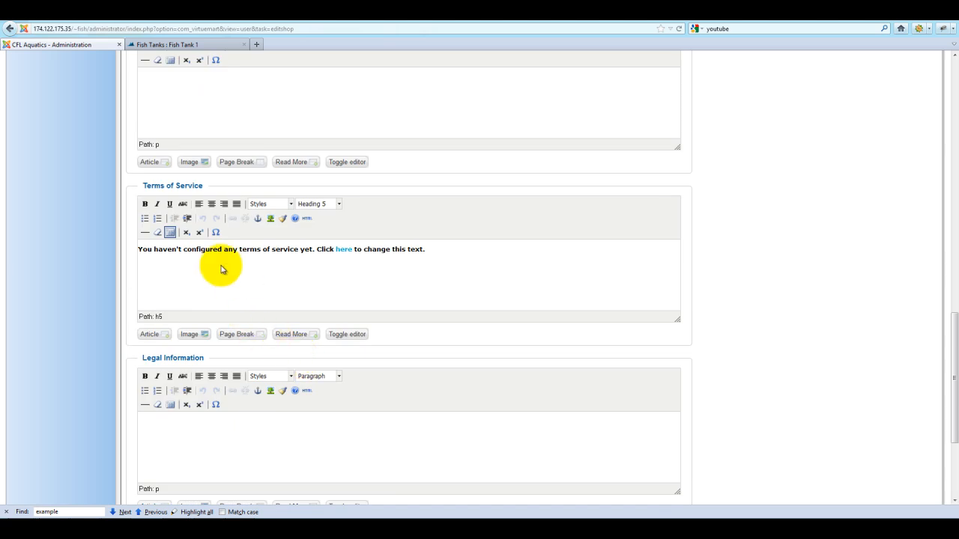
pyautogui.scroll(-3, 425, 346)
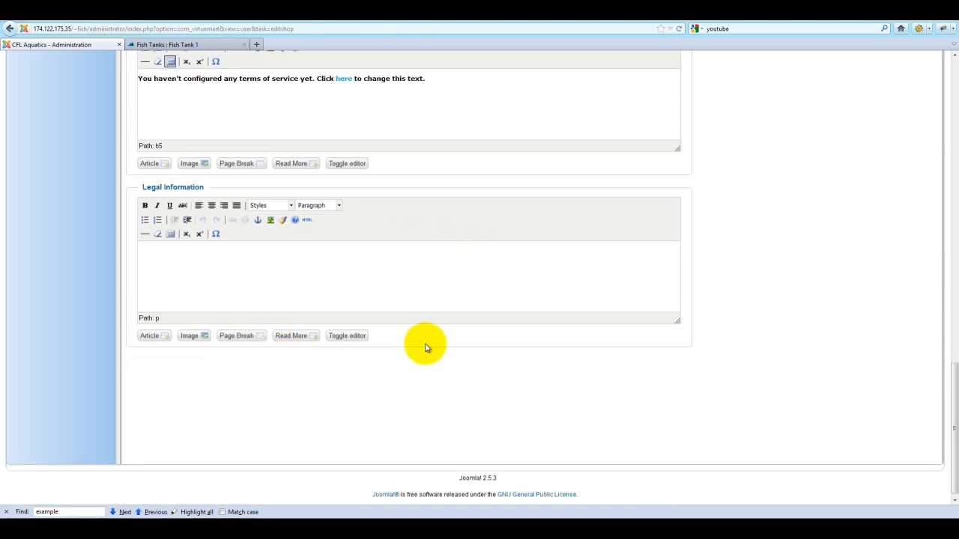
pyautogui.scroll(4, 425, 346)
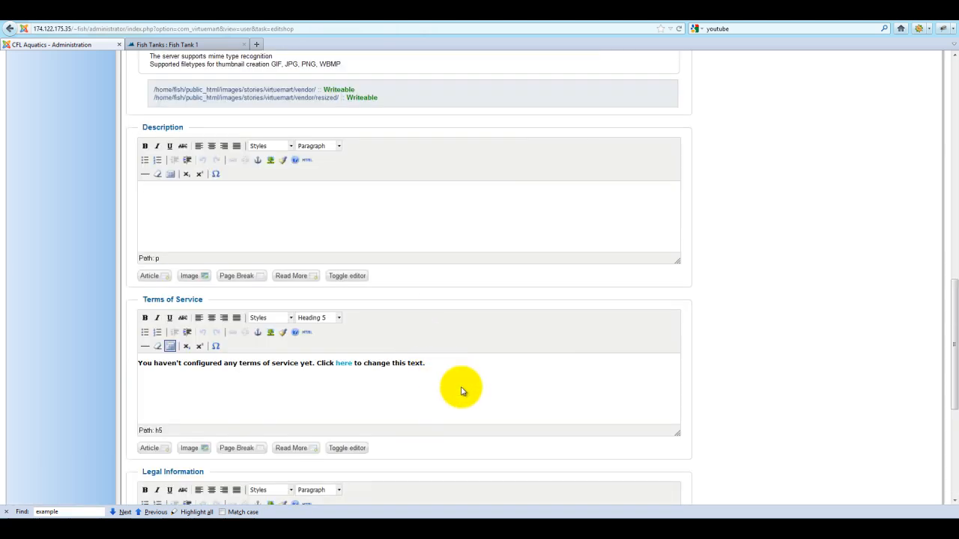
pyautogui.scroll(1, 272, 387)
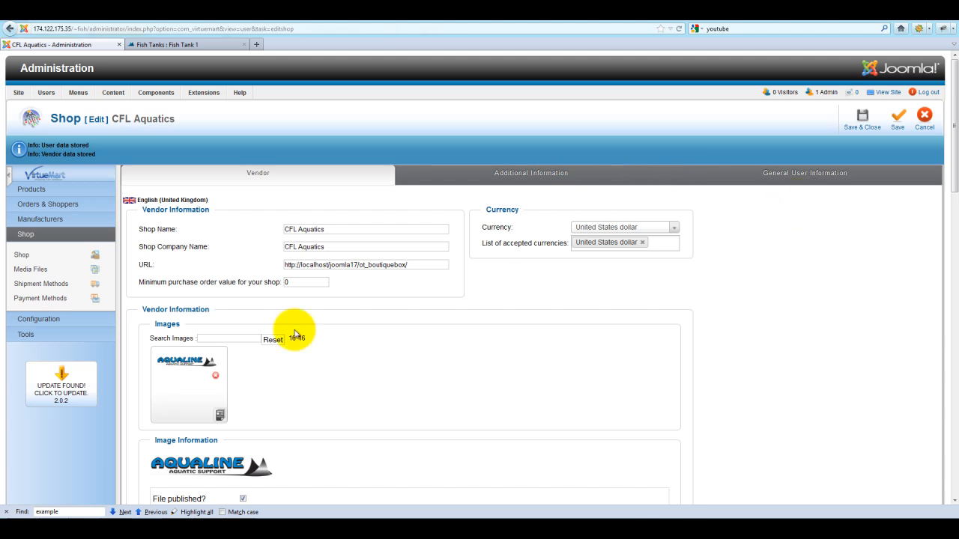
pyautogui.click(30, 189)
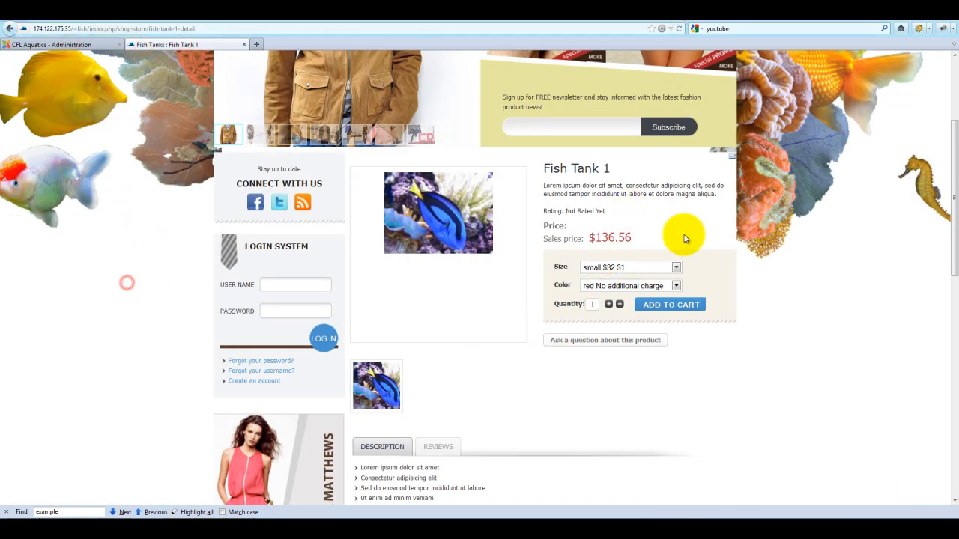
# Check Fish Tank 1's $136.56 sales price and review the size price list
pyautogui.moveTo(642, 238); pyautogui.dragTo(577, 238)
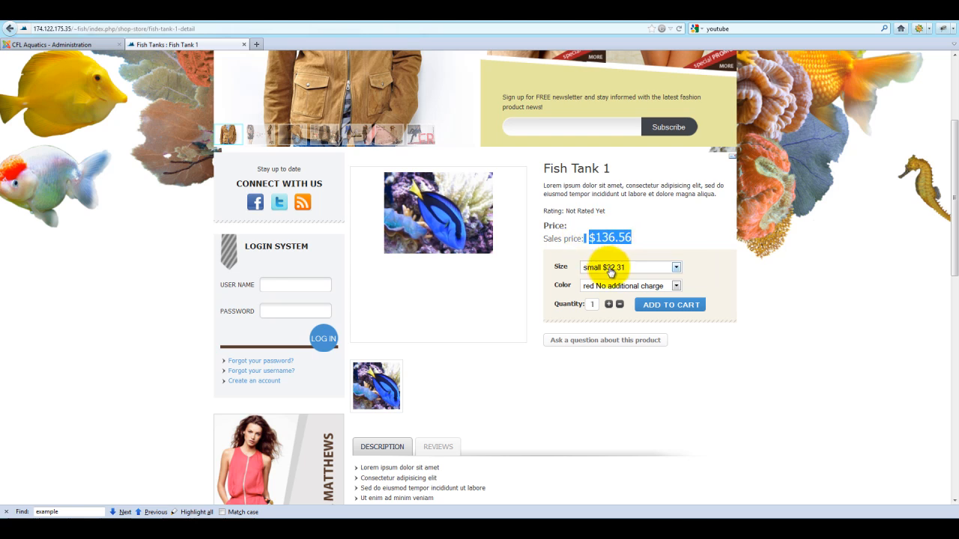
pyautogui.click(610, 268)
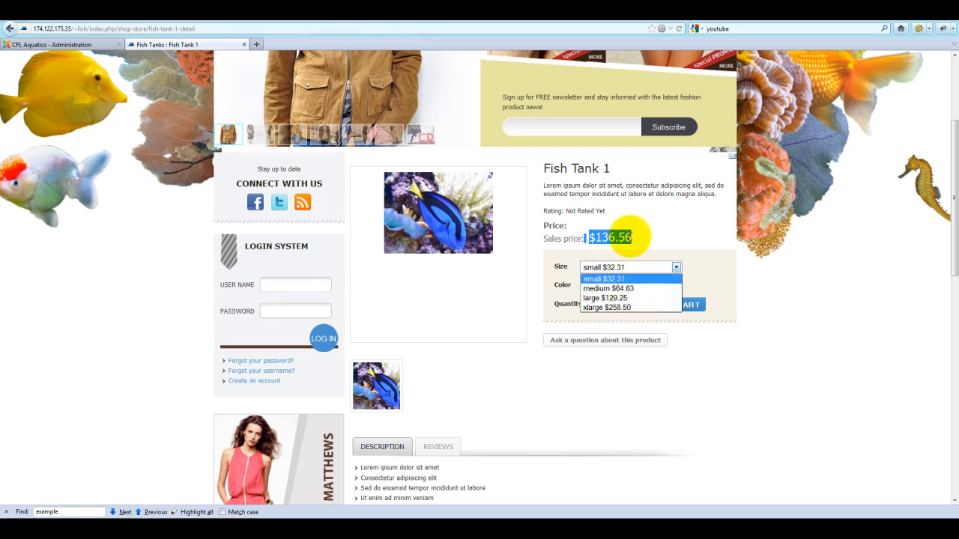
pyautogui.click(653, 242)
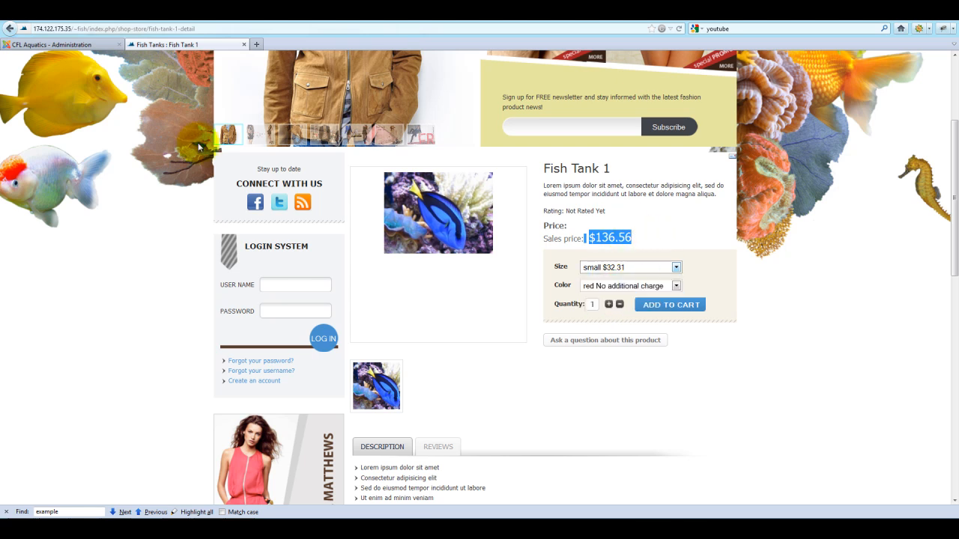
# Return to administration and open the VirtueMart Configuration settings
pyautogui.click(83, 47)
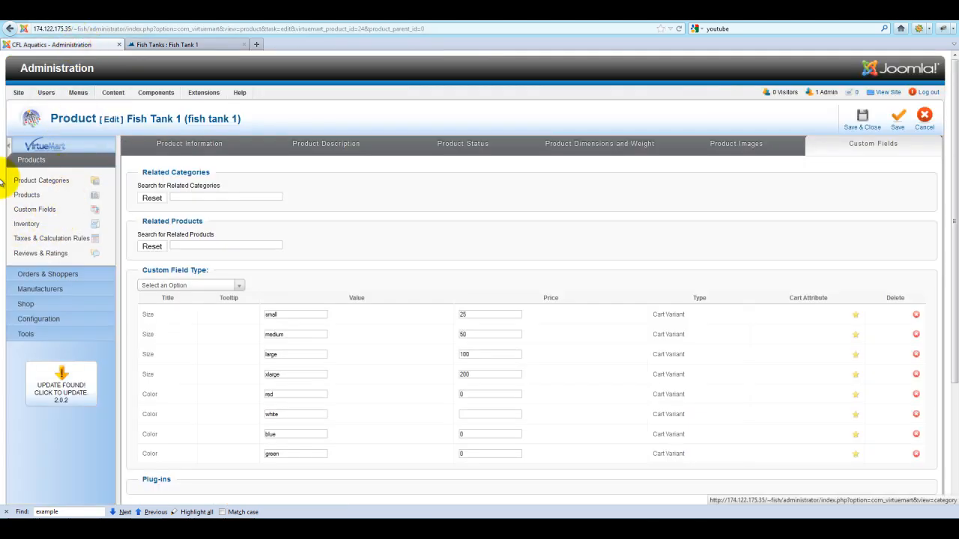
pyautogui.click(37, 318)
pyautogui.click(32, 241)
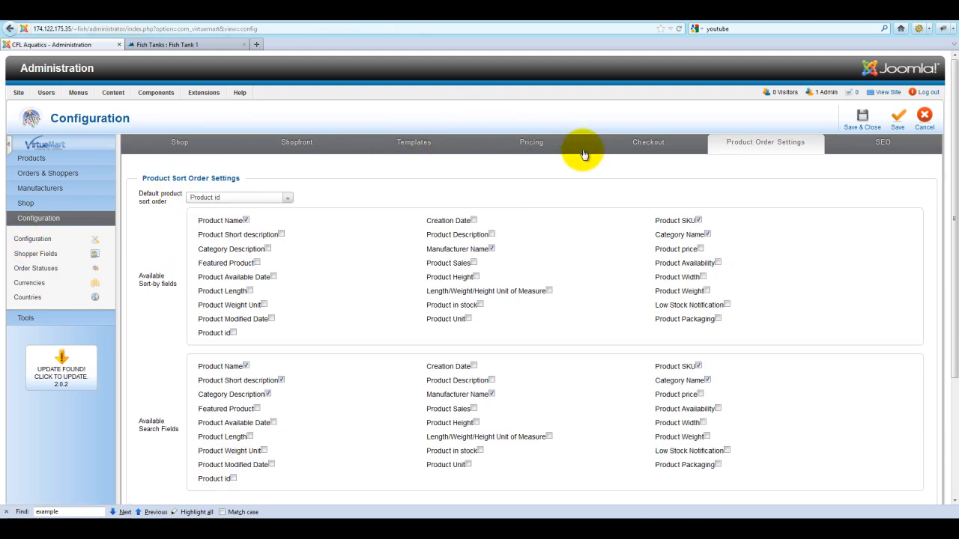
# In the Pricing settings, untick Show Price for the final sales price
pyautogui.click(644, 142)
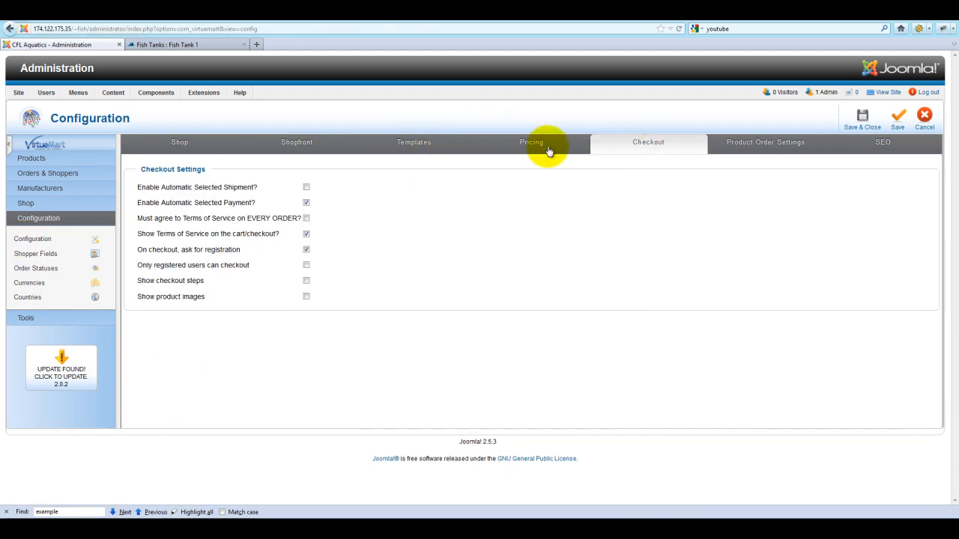
pyautogui.click(524, 142)
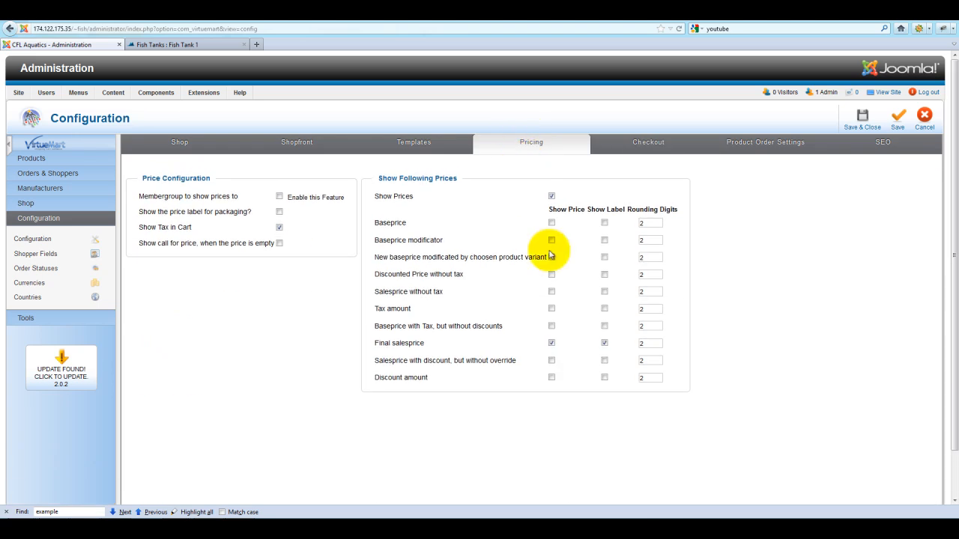
pyautogui.click(551, 343)
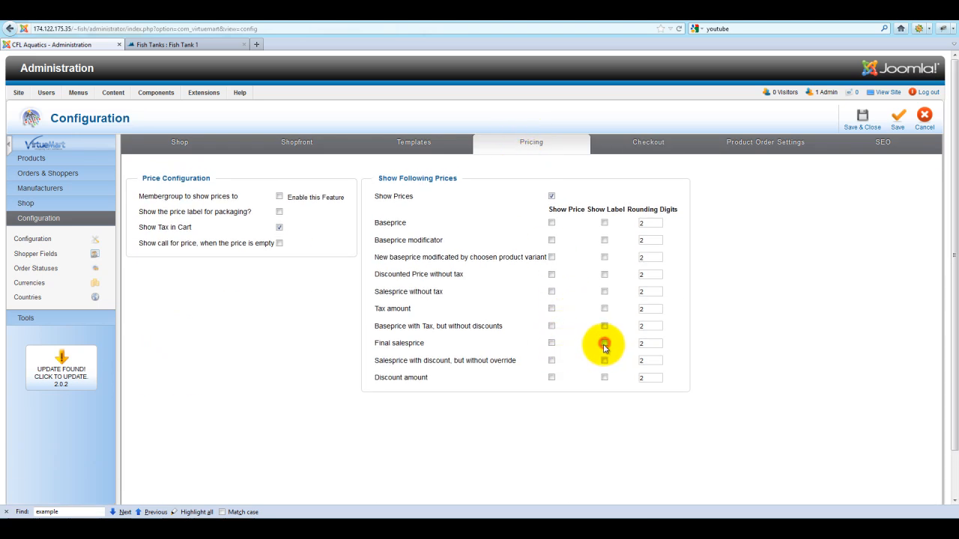
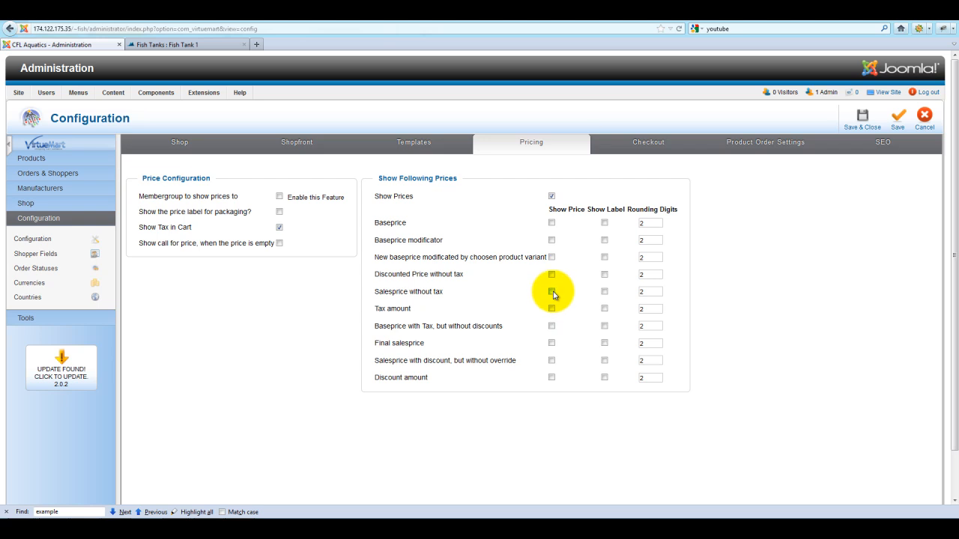
# Enable Show Price and Show Label for 'Salesprice without tax' and save the pricing configuration
pyautogui.click(552, 291)
pyautogui.click(605, 291)
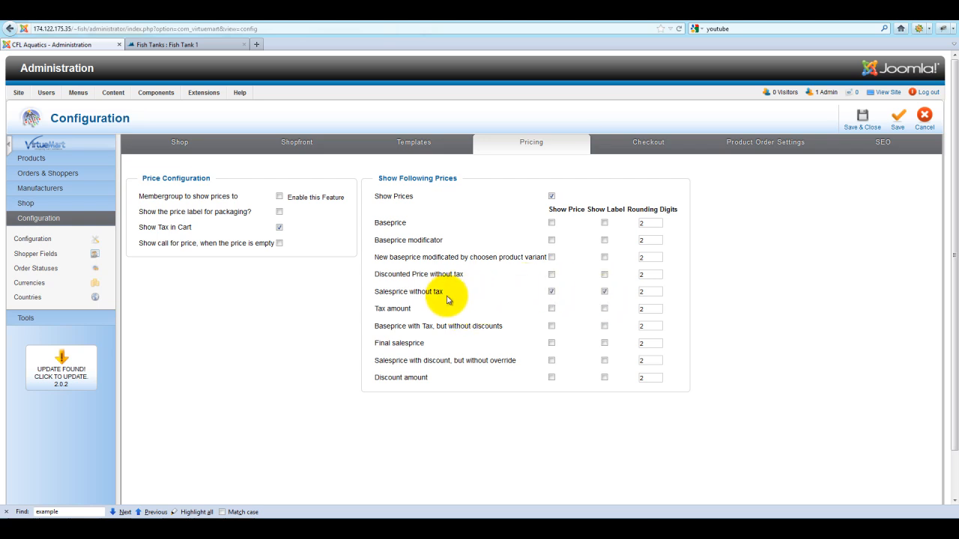
pyautogui.doubleClick(436, 292)
pyautogui.tripleClick(436, 292)
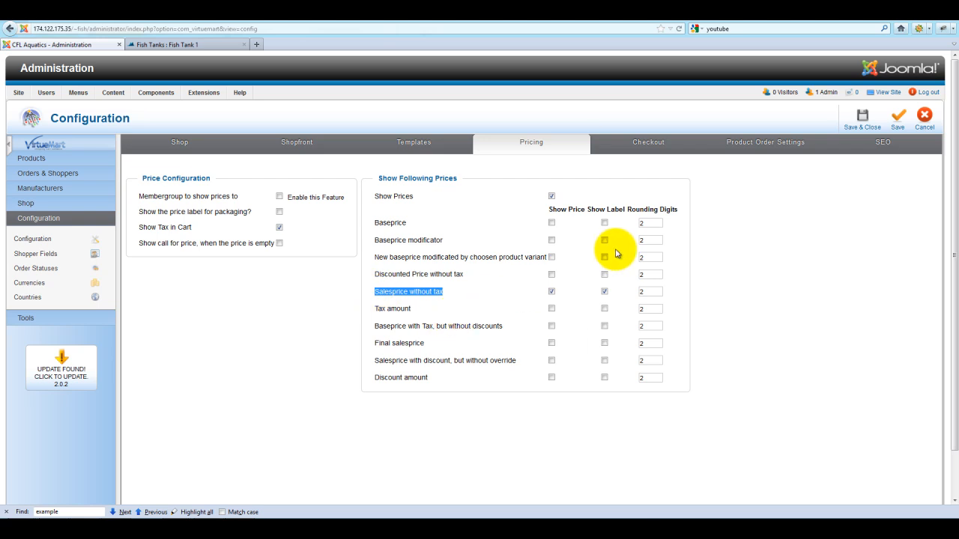
pyautogui.click(861, 118)
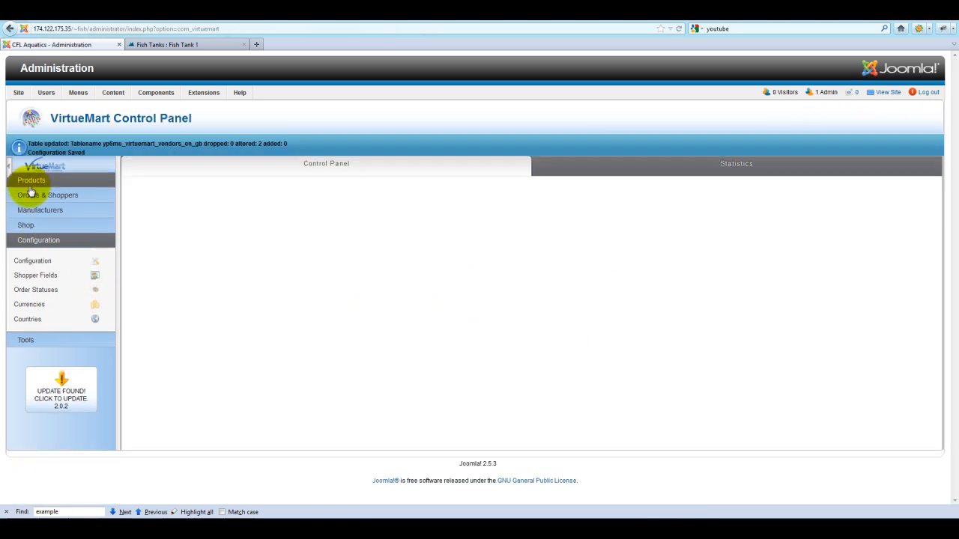
# In Taxes & Calculation Rules, switch the Tax 9.25% rule from published to unpublished
pyautogui.click(30, 188)
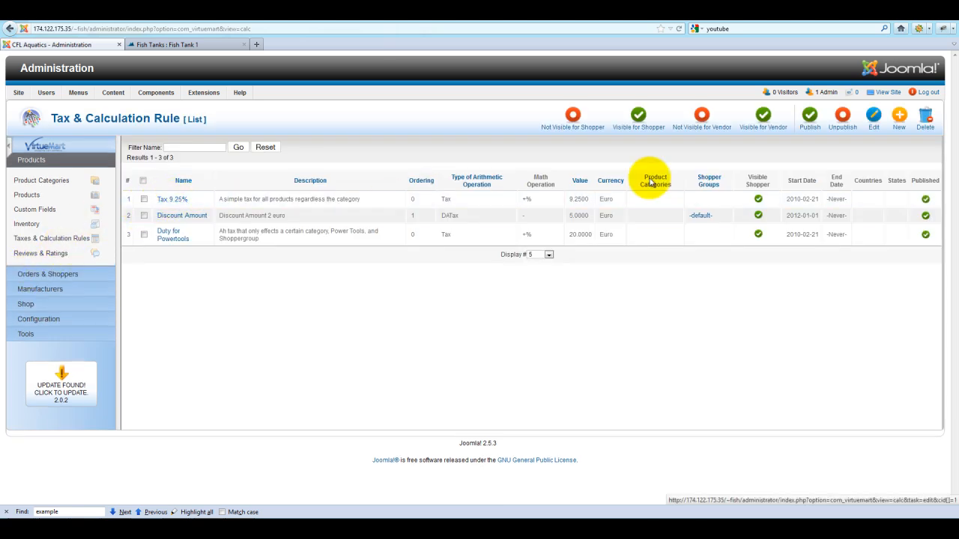
pyautogui.click(927, 201)
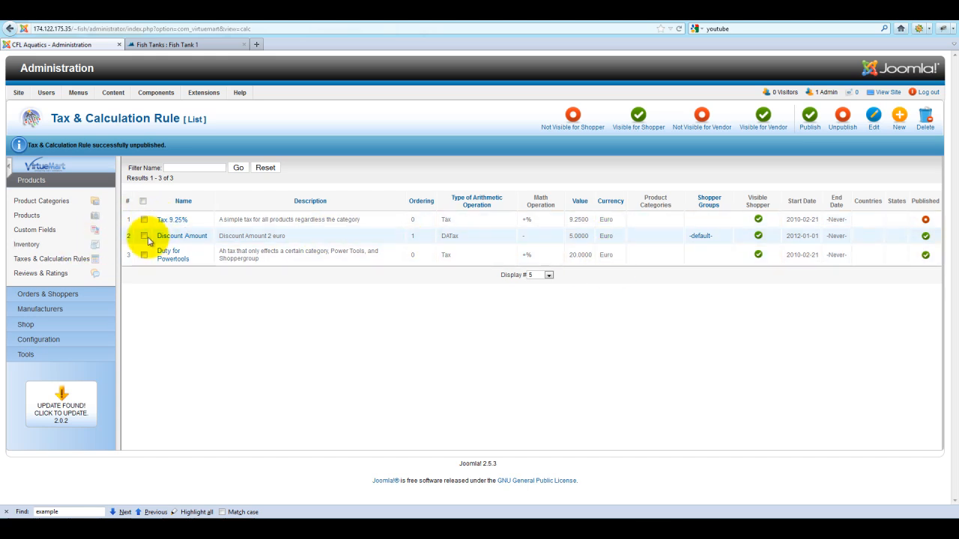
# Reload the Fish Tank 1 storefront page and check the medium size shows an untaxed price
pyautogui.click(165, 44)
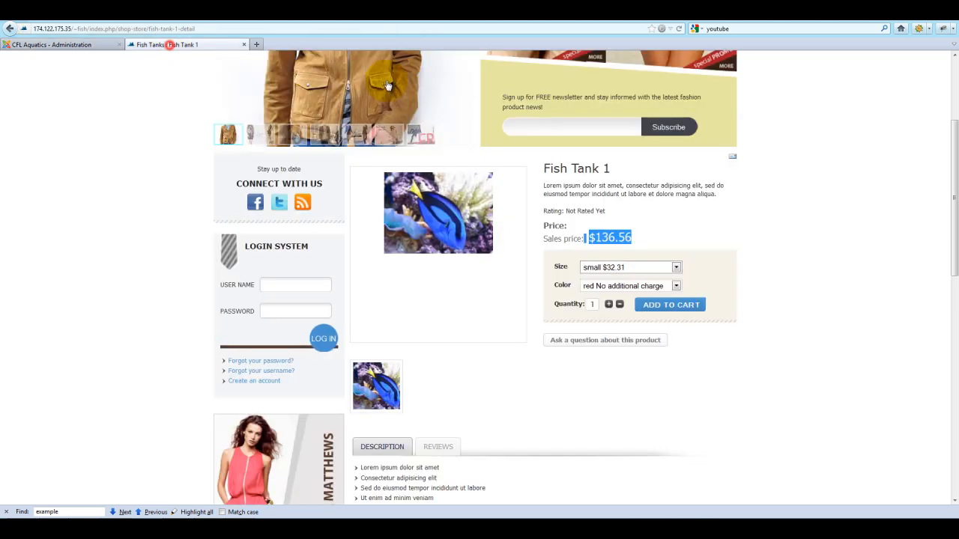
pyautogui.click(679, 29)
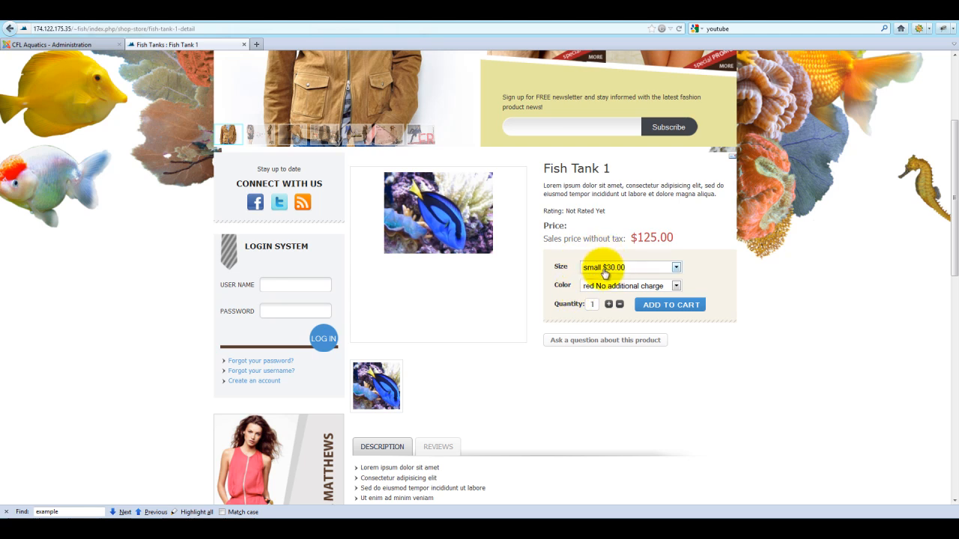
pyautogui.click(591, 267)
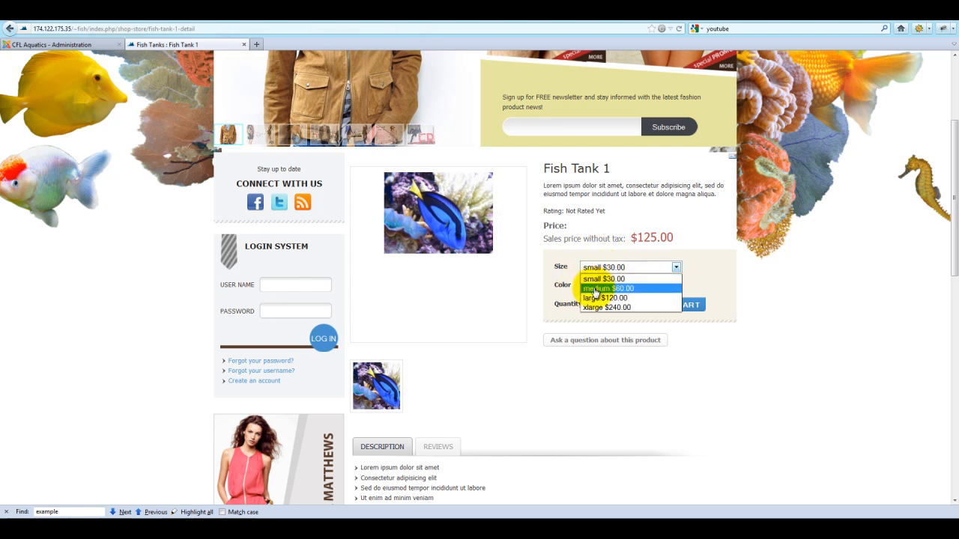
pyautogui.click(607, 289)
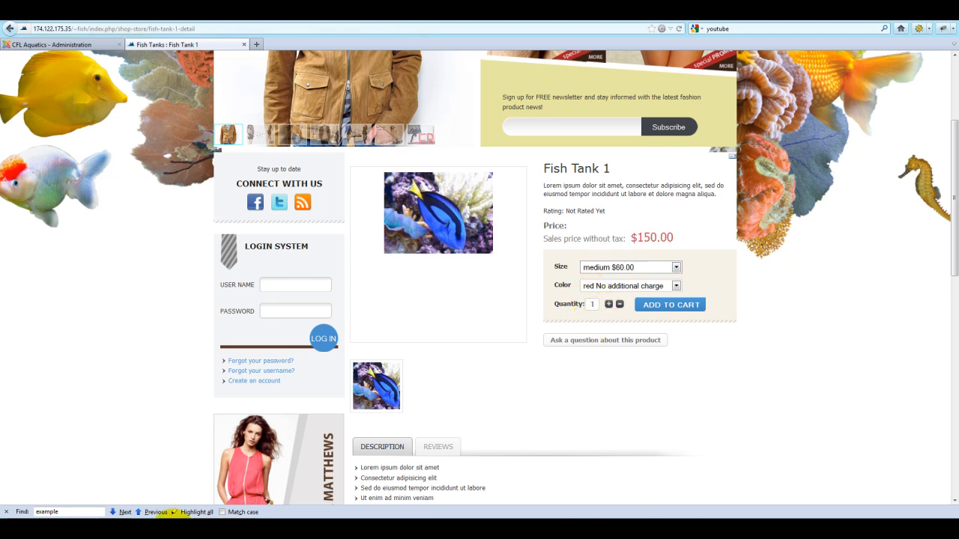
pyautogui.click(284, 472)
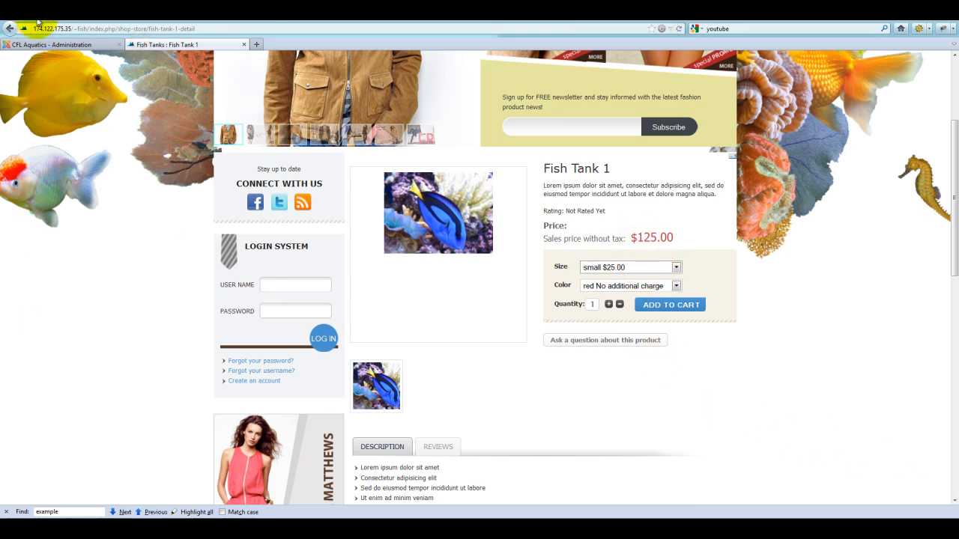
pyautogui.click(51, 44)
pyautogui.click(225, 337)
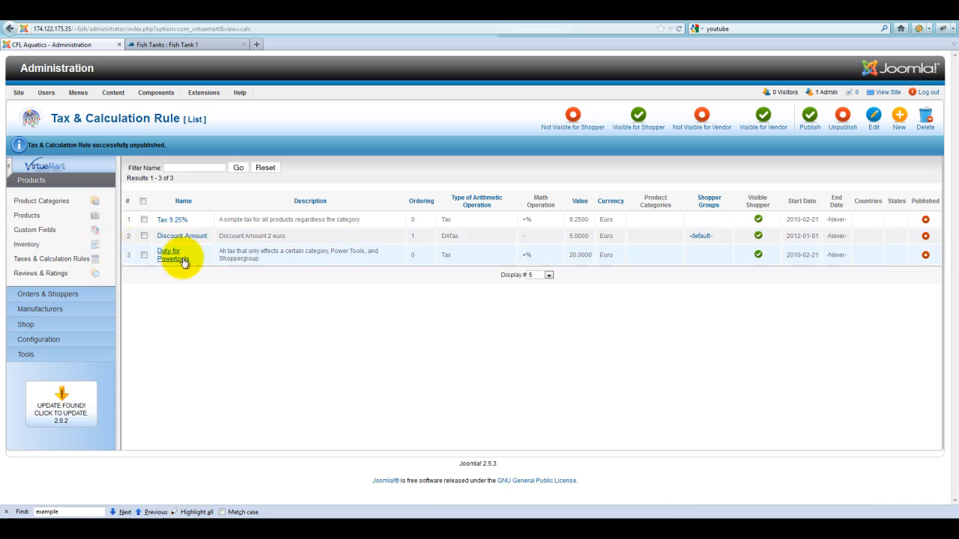
# Check the xlarge size shows $300.00 untaxed, then return to the admin product list
pyautogui.click(172, 45)
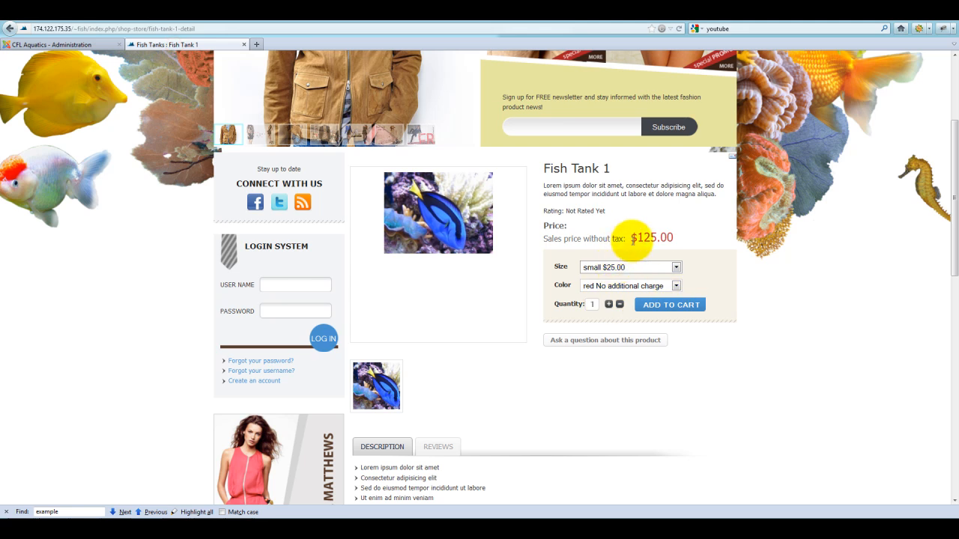
pyautogui.click(629, 267)
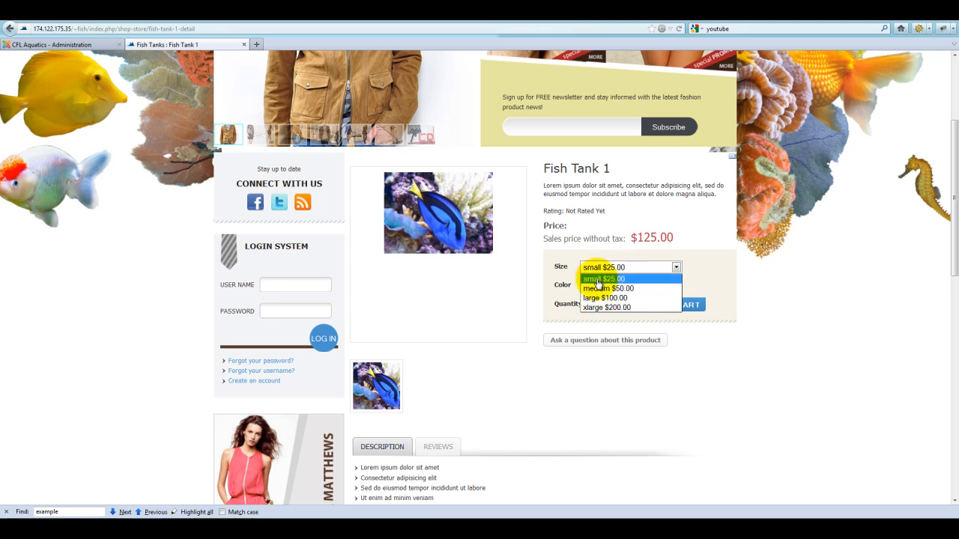
pyautogui.click(606, 307)
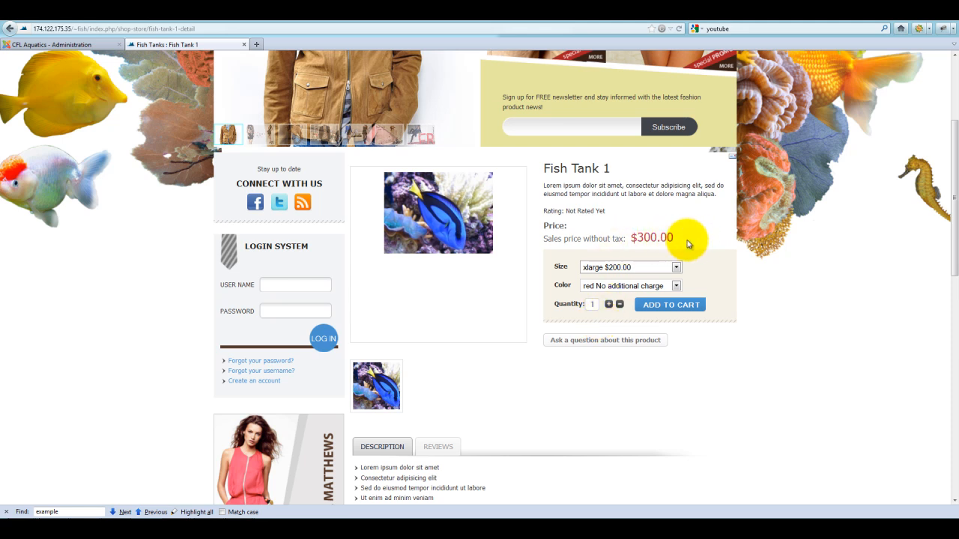
pyautogui.click(58, 45)
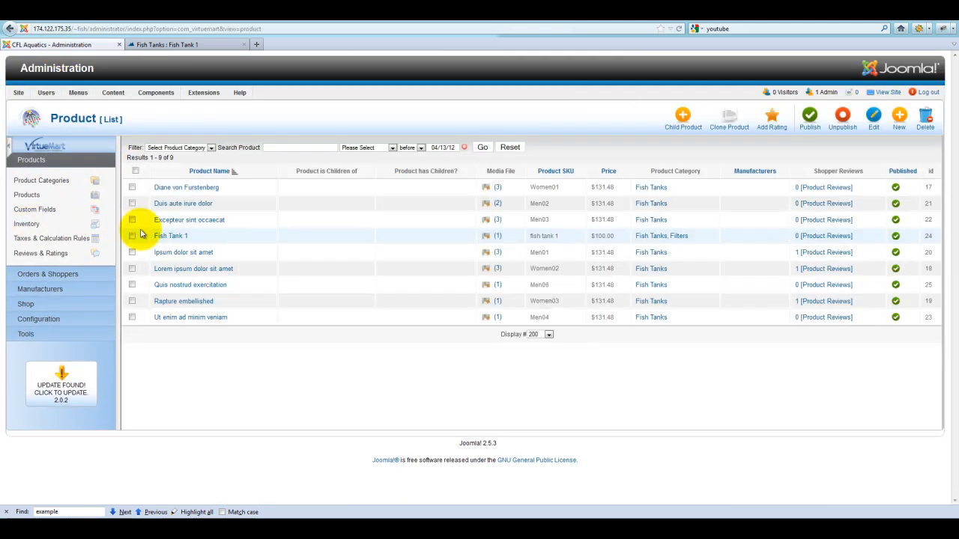
# In Fish Tank 1's Custom Fields, clear the small, medium and large size surcharges, keeping 100 on xlarge
pyautogui.click(170, 236)
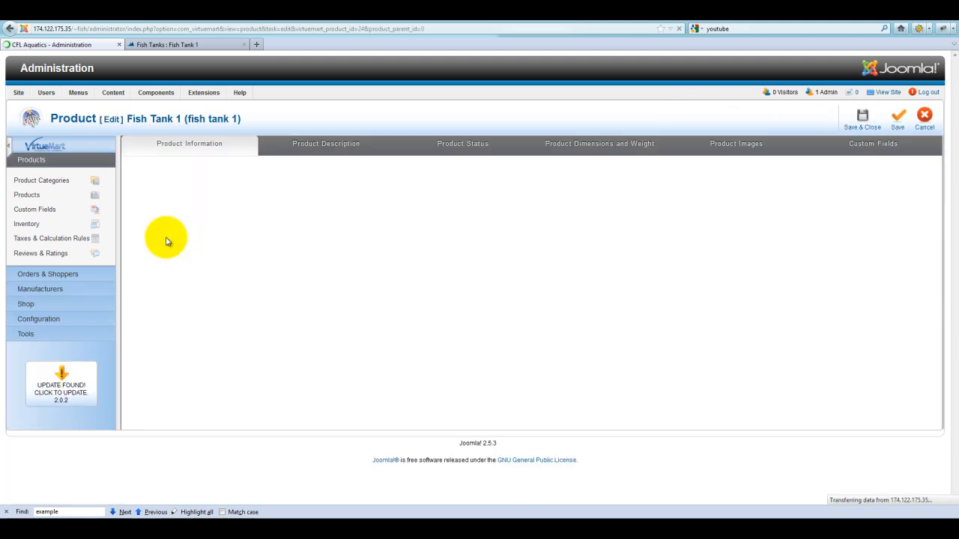
pyautogui.click(326, 143)
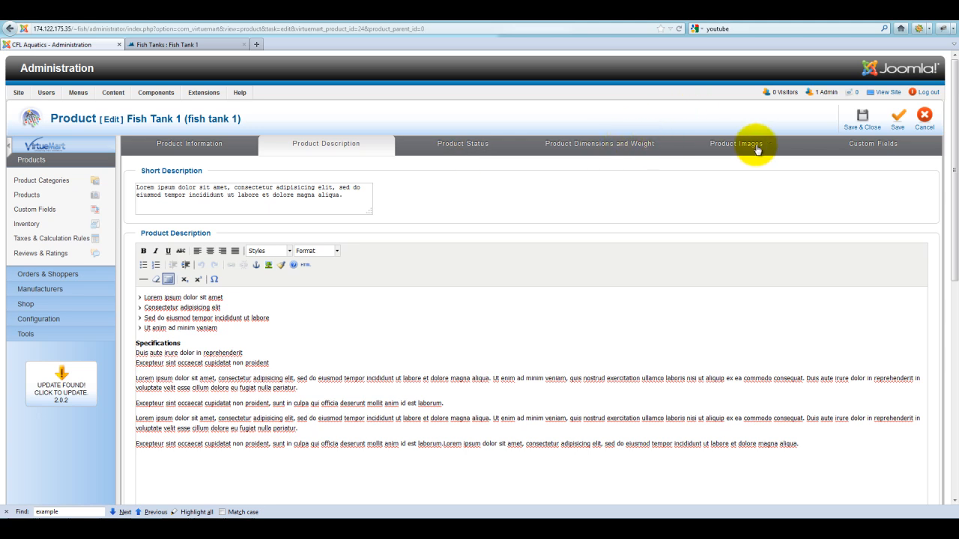
pyautogui.click(874, 143)
pyautogui.scroll(-1, 712, 224)
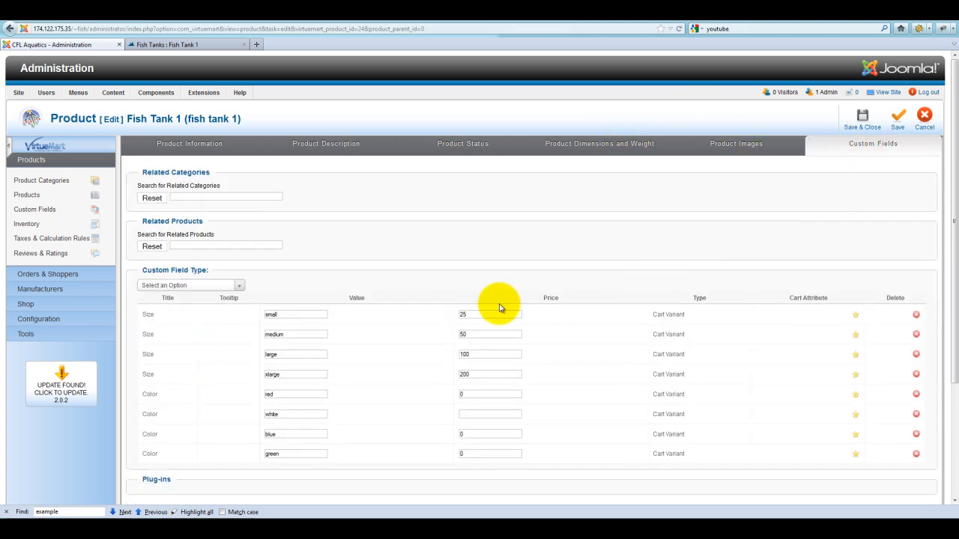
pyautogui.scroll(-2, 407, 340)
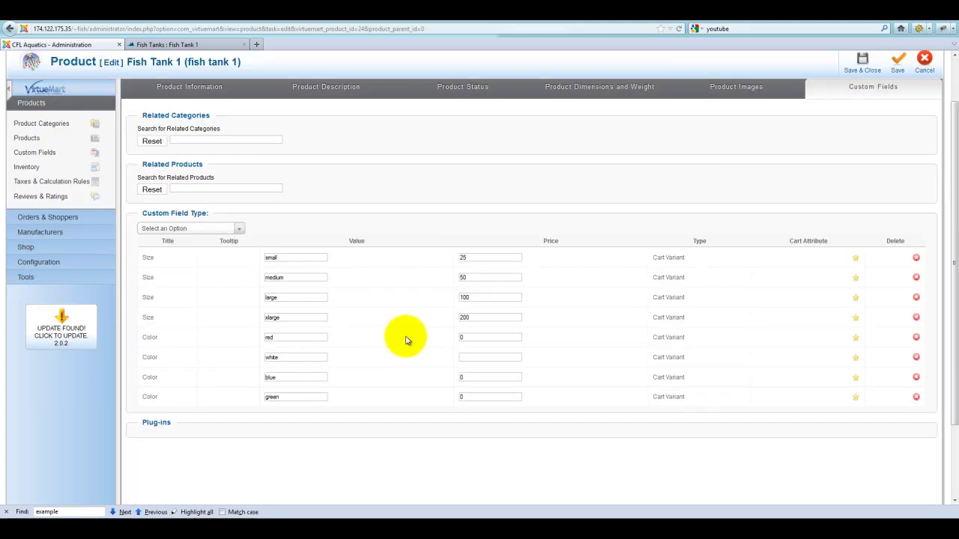
pyautogui.doubleClick(480, 319)
pyautogui.write('0')
pyautogui.moveTo(475, 297); pyautogui.dragTo(447, 297)
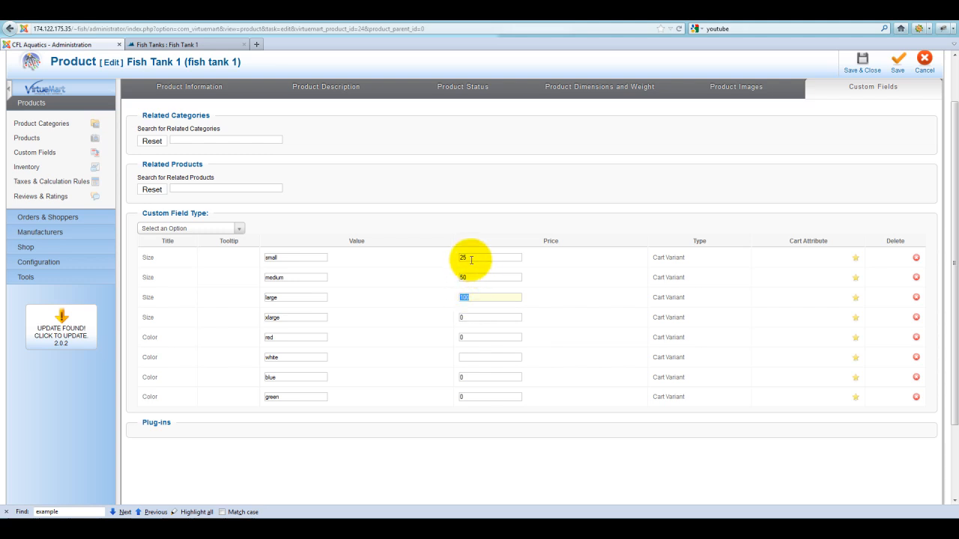
pyautogui.moveTo(471, 258)
pyautogui.mouseDown()
pyautogui.moveTo(439, 261)
pyautogui.moveTo(450, 277)
pyautogui.moveTo(449, 317)
pyautogui.mouseUp()
pyautogui.press('Delete')
pyautogui.press('Delete')
pyautogui.press('Delete')
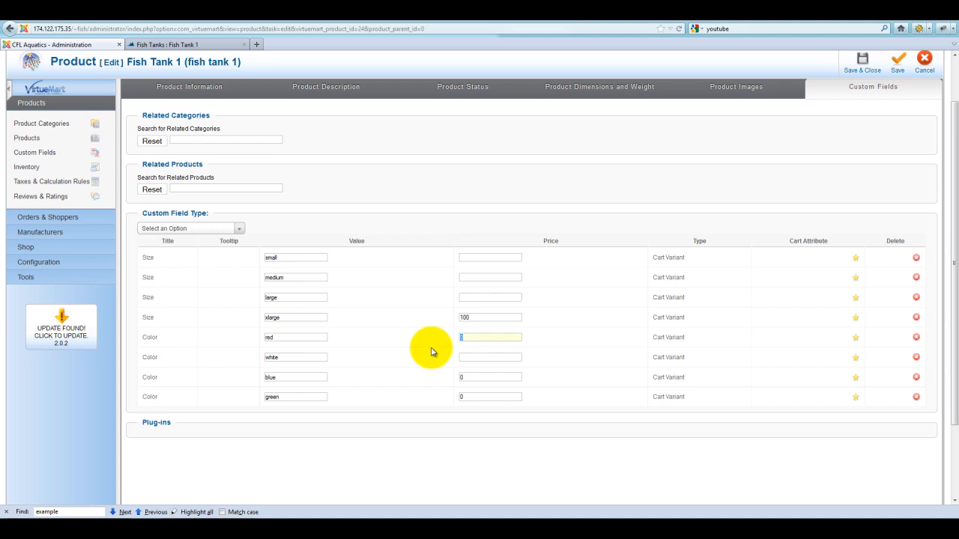
# Clear the red, blue and green colour surcharges and save the product
pyautogui.press('Delete')
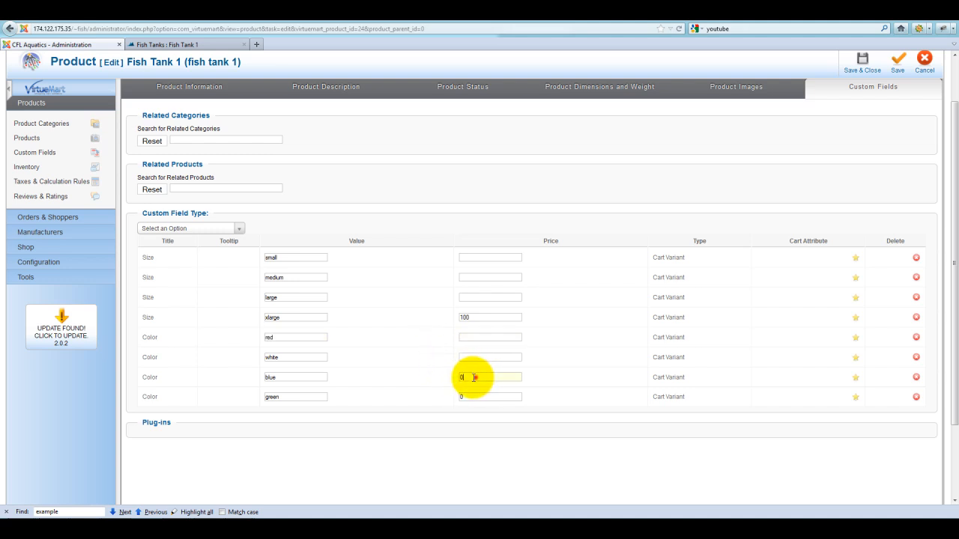
pyautogui.moveTo(479, 378)
pyautogui.mouseDown()
pyautogui.moveTo(457, 378)
pyautogui.moveTo(457, 397)
pyautogui.mouseUp()
pyautogui.press('Delete')
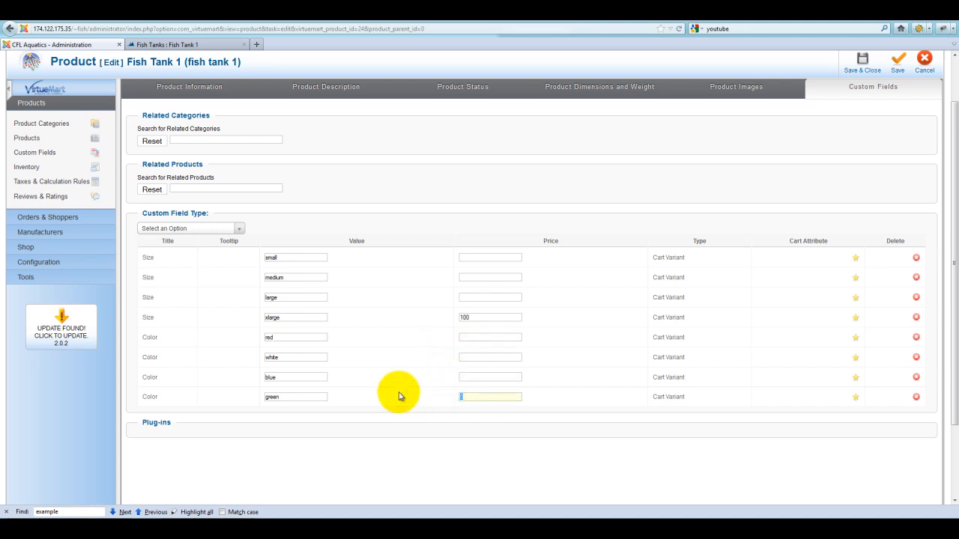
pyautogui.click(158, 44)
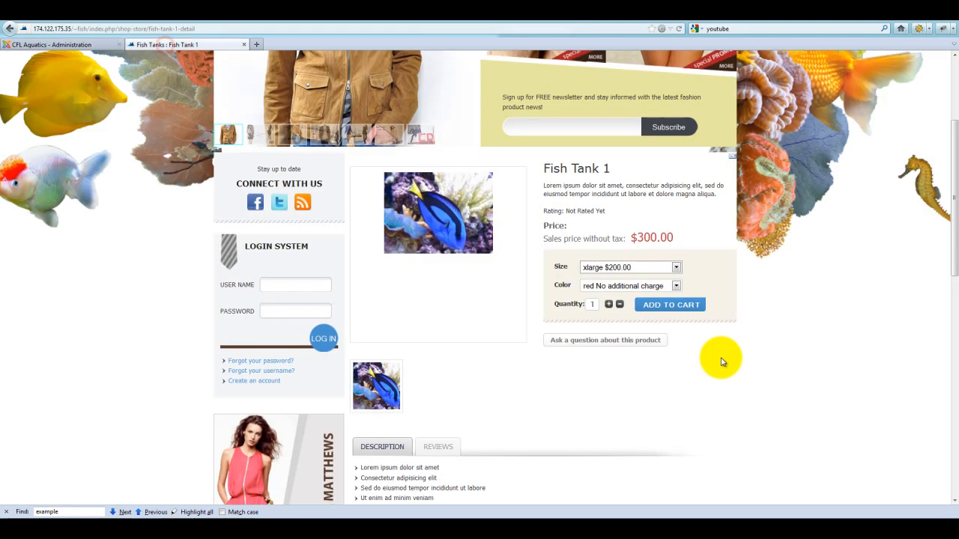
pyautogui.click(51, 45)
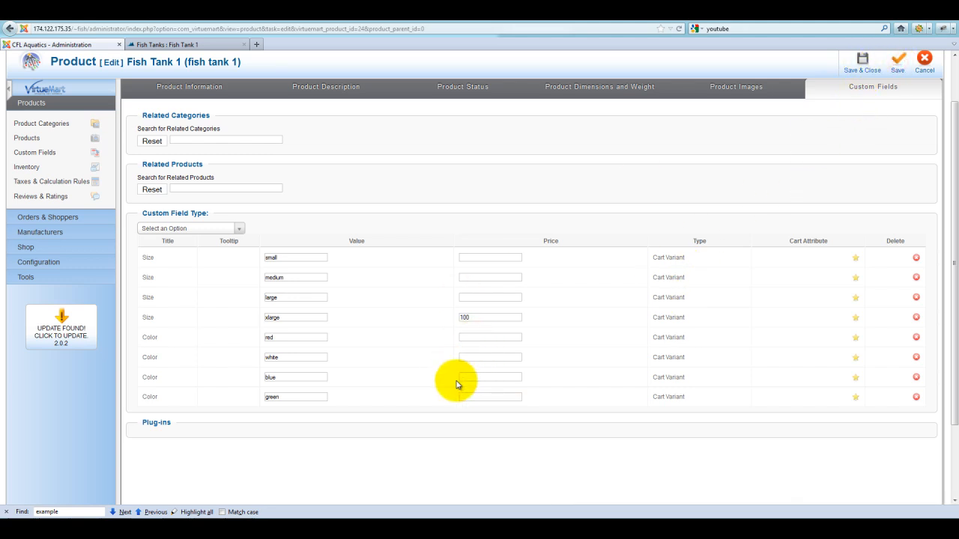
pyautogui.click(897, 60)
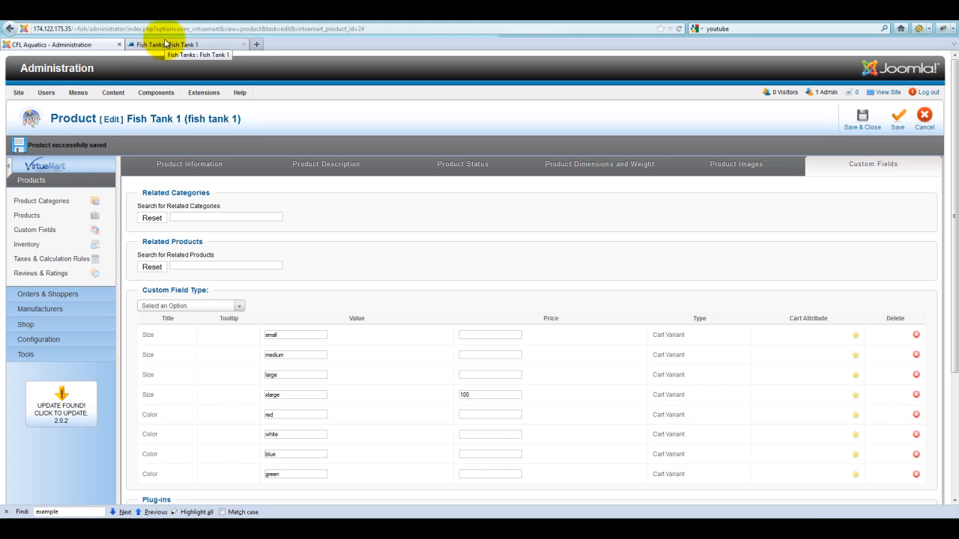
# Reload the storefront Fish Tank 1 page and confirm small, medium and large sizes stay at $100.00
pyautogui.click(165, 45)
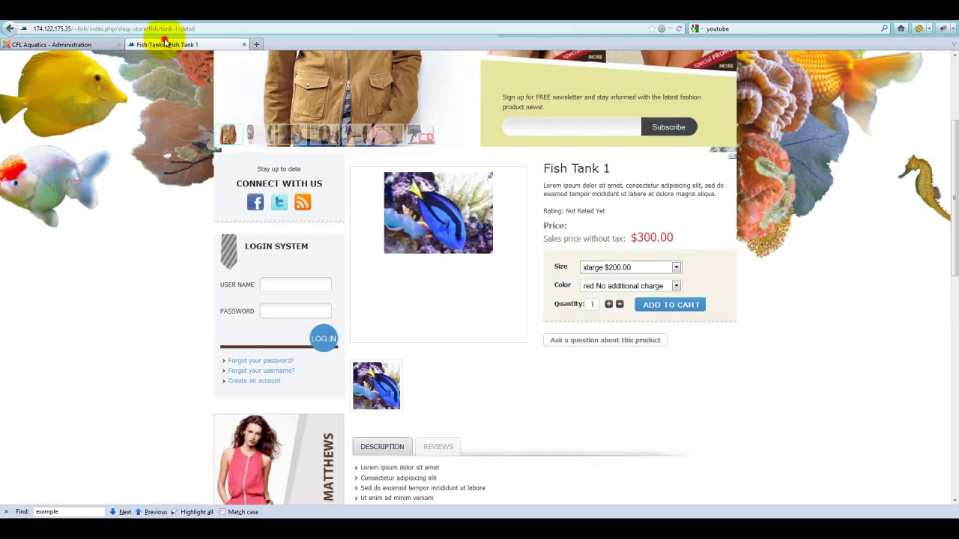
pyautogui.click(679, 28)
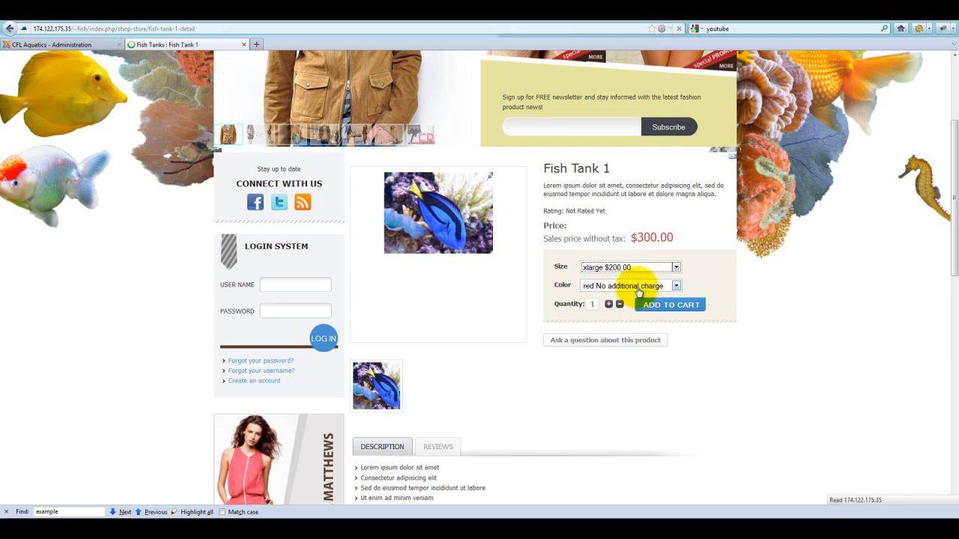
pyautogui.click(622, 267)
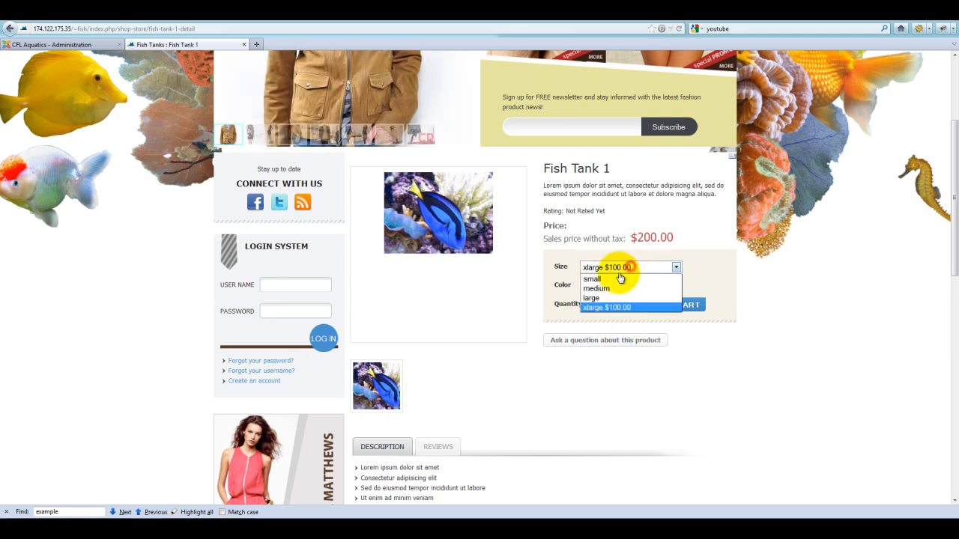
pyautogui.click(596, 279)
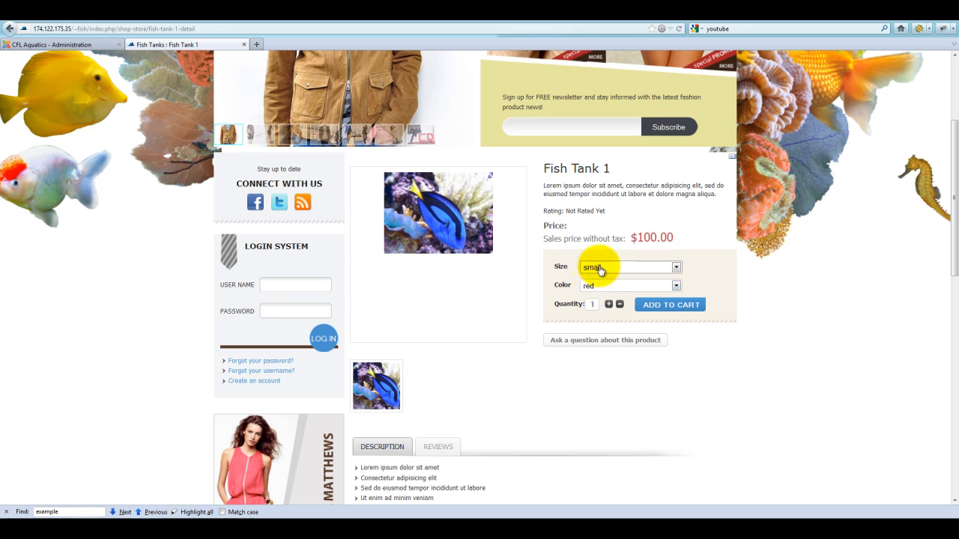
pyautogui.click(601, 268)
pyautogui.click(600, 286)
pyautogui.click(596, 268)
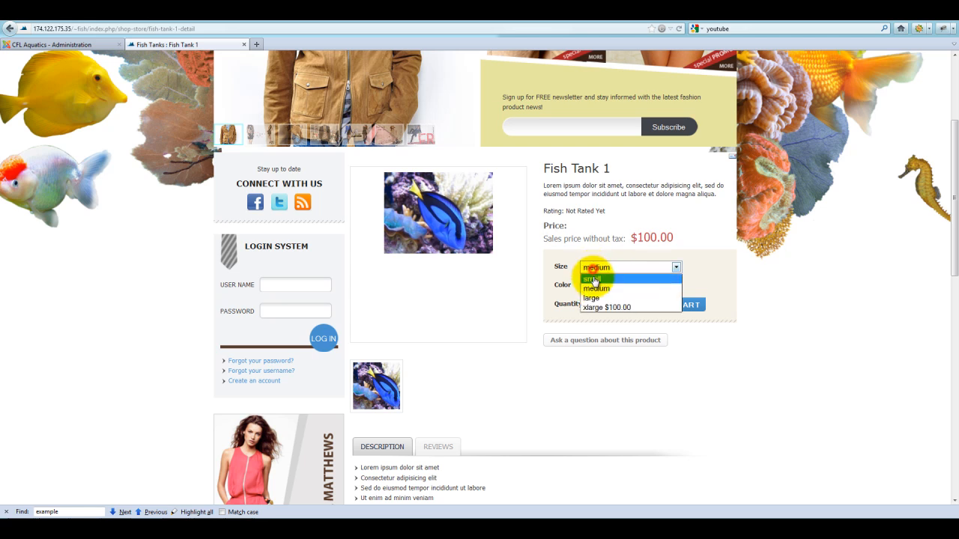
pyautogui.click(596, 296)
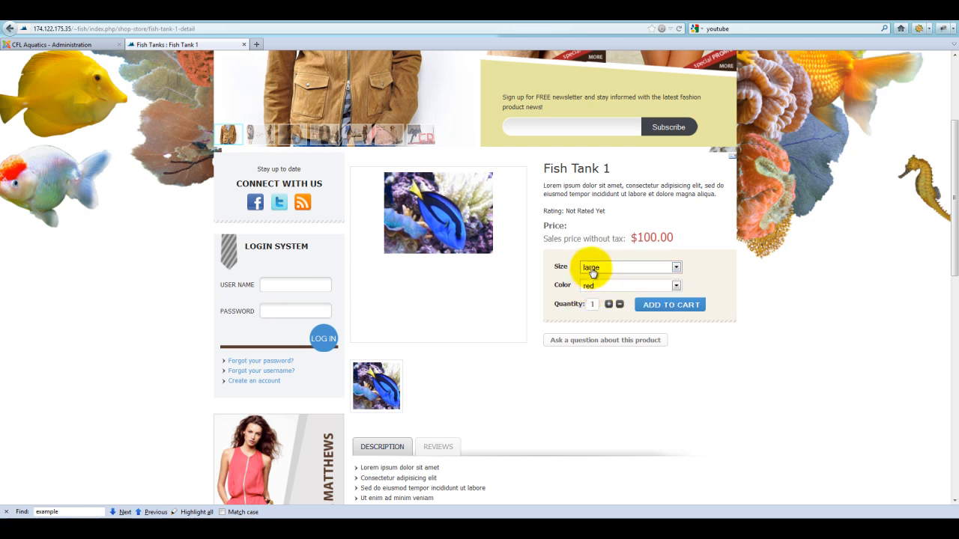
pyautogui.click(593, 268)
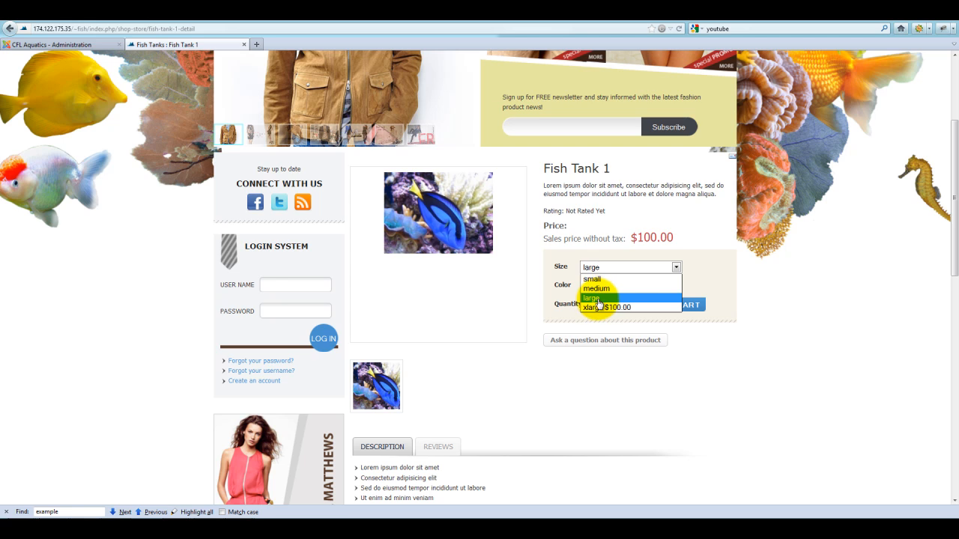
pyautogui.click(598, 300)
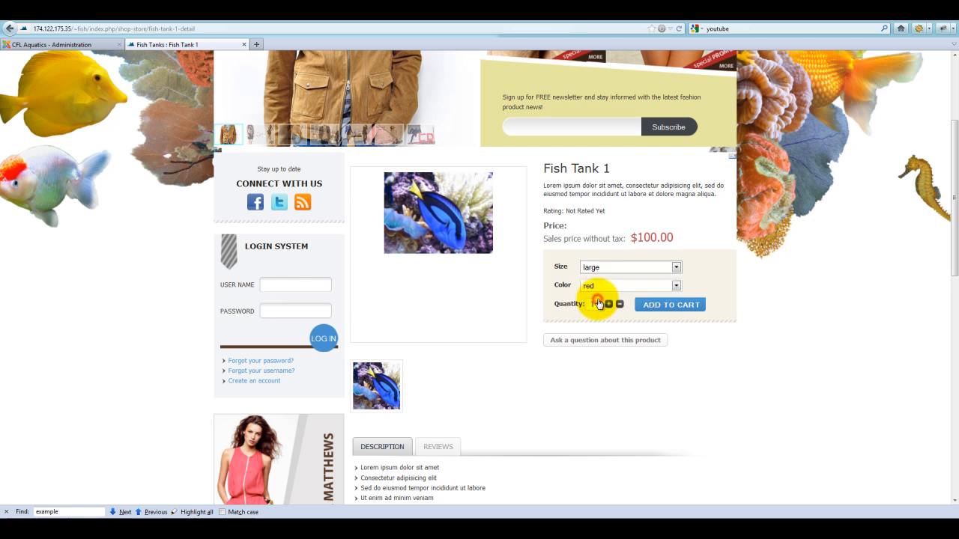
# Confirm colours add no surcharge, ending on xlarge in white at $200.00
pyautogui.click(598, 286)
pyautogui.click(599, 307)
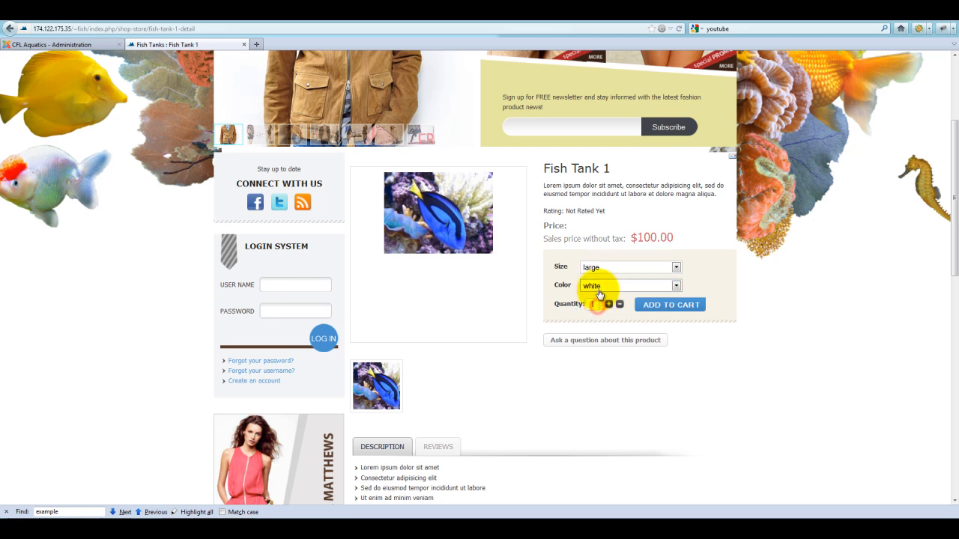
pyautogui.click(604, 288)
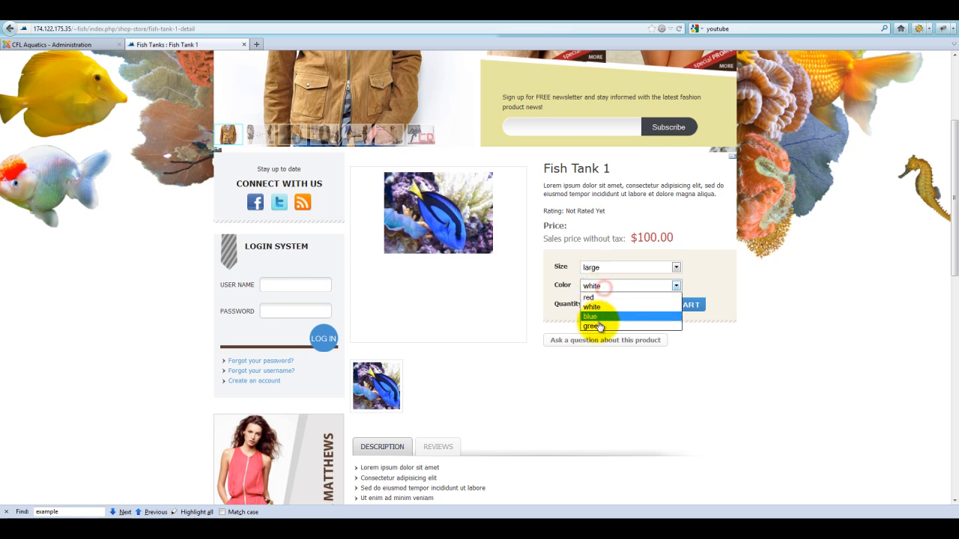
pyautogui.click(599, 326)
pyautogui.click(597, 289)
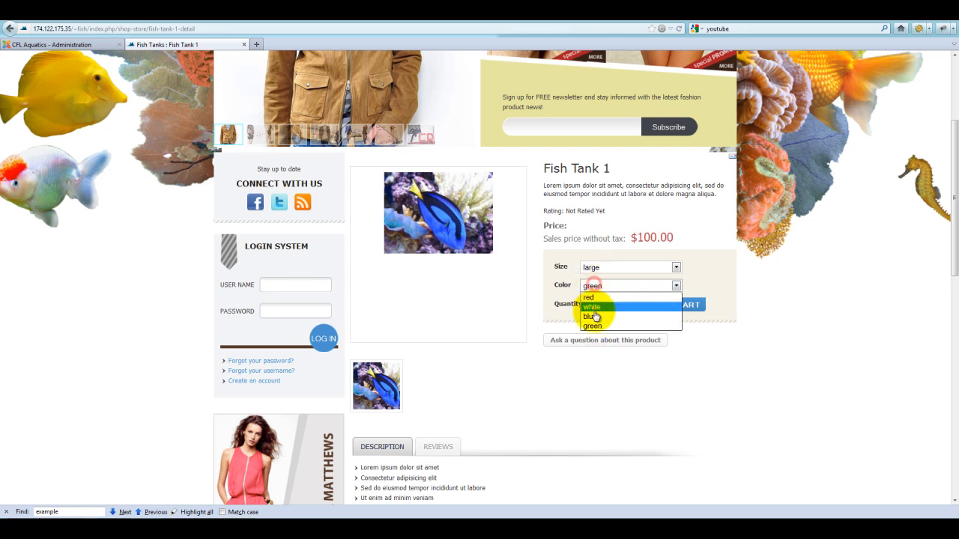
pyautogui.click(596, 308)
pyautogui.click(599, 268)
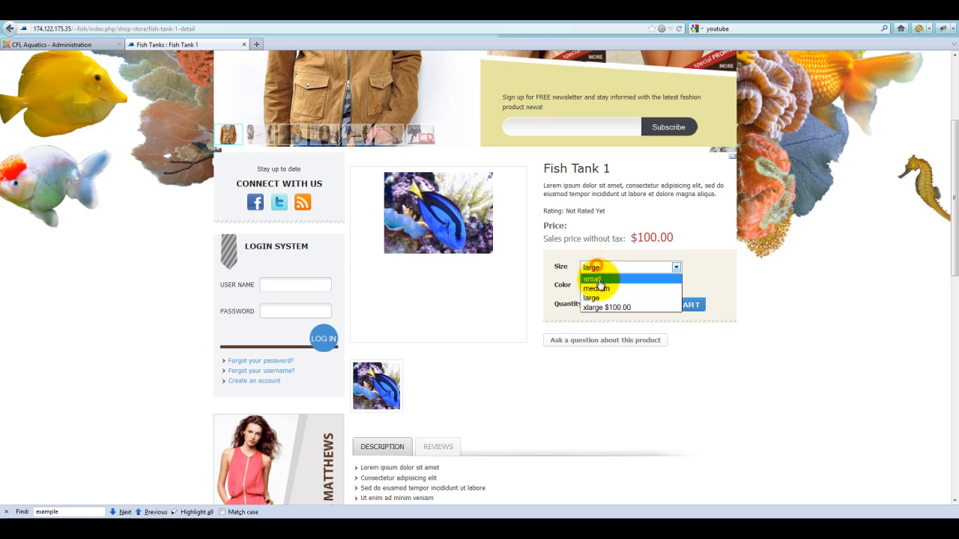
pyautogui.click(599, 307)
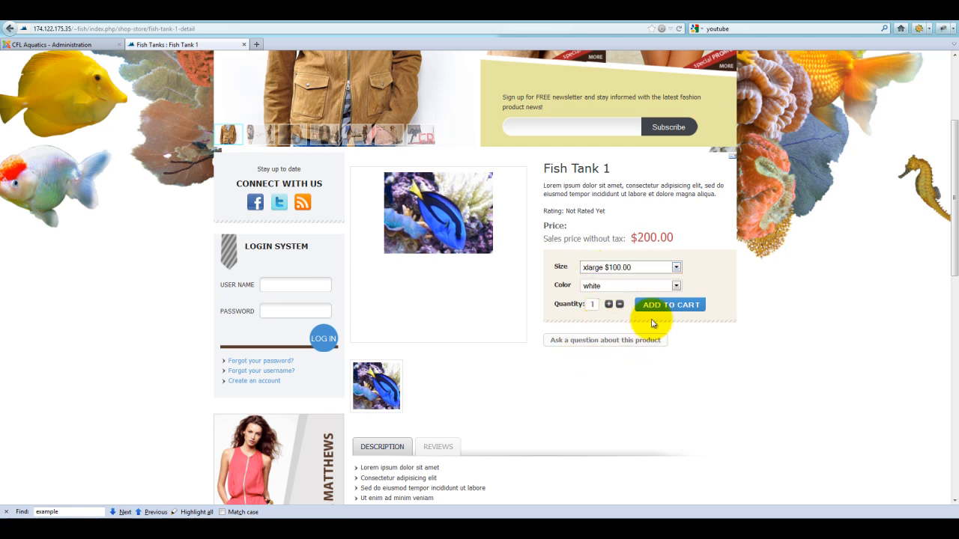
# Add the xlarge white Fish Tank 1 to the cart, confirm the $200.00 total, and return to admin
pyautogui.click(660, 307)
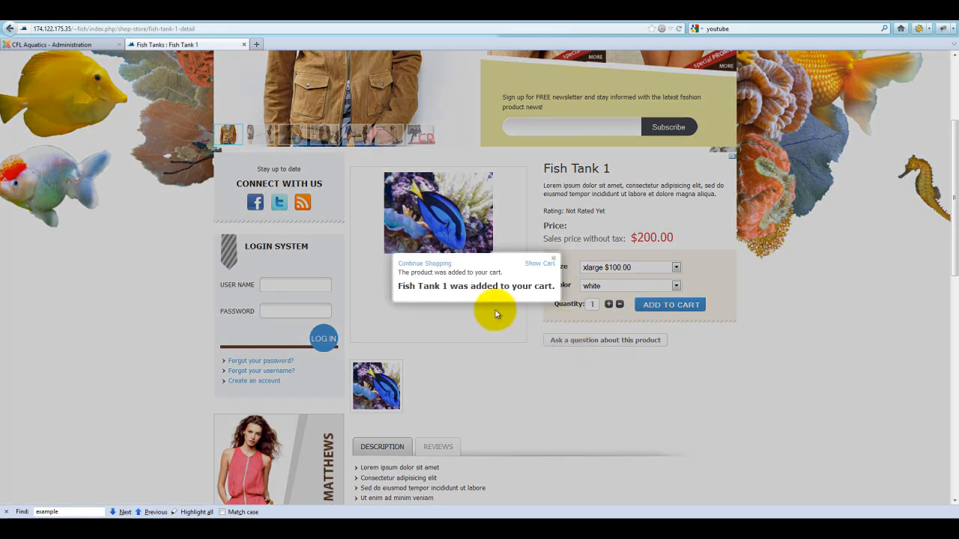
pyautogui.click(537, 267)
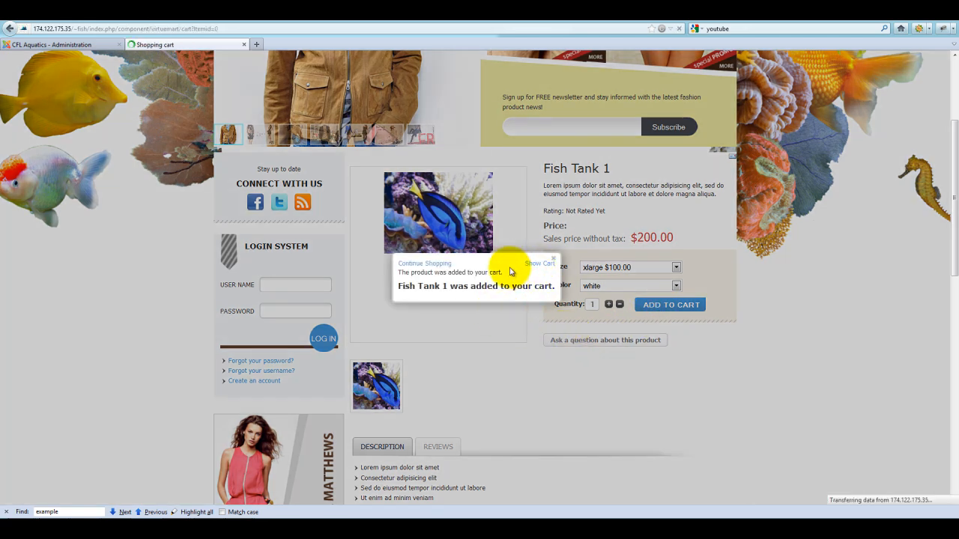
pyautogui.scroll(-5, 487, 299)
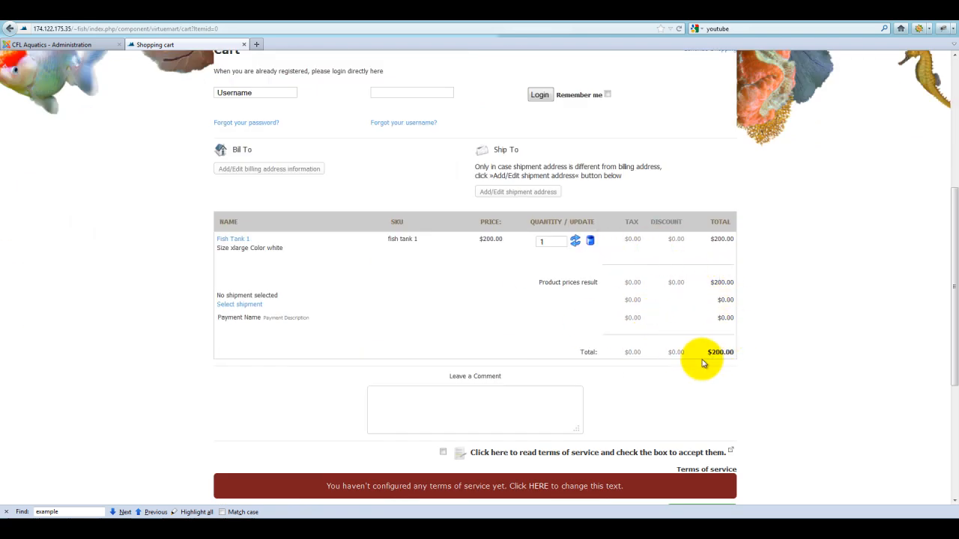
pyautogui.scroll(5, 75, 378)
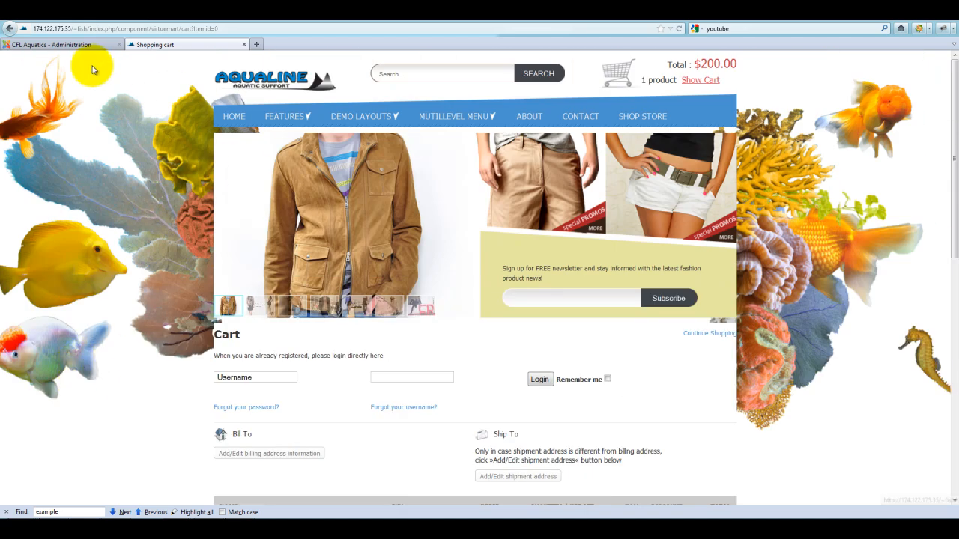
pyautogui.click(51, 44)
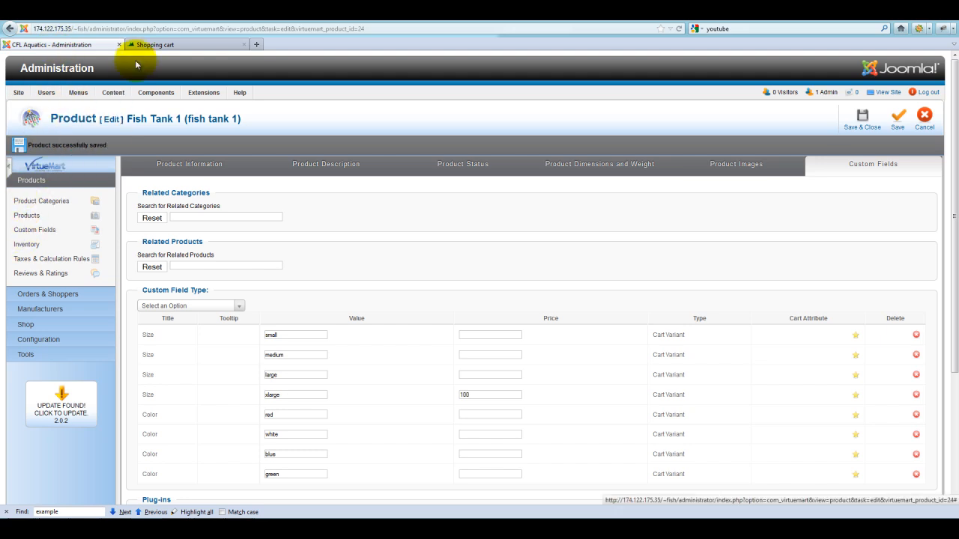
pyautogui.click(156, 45)
pyautogui.click(90, 45)
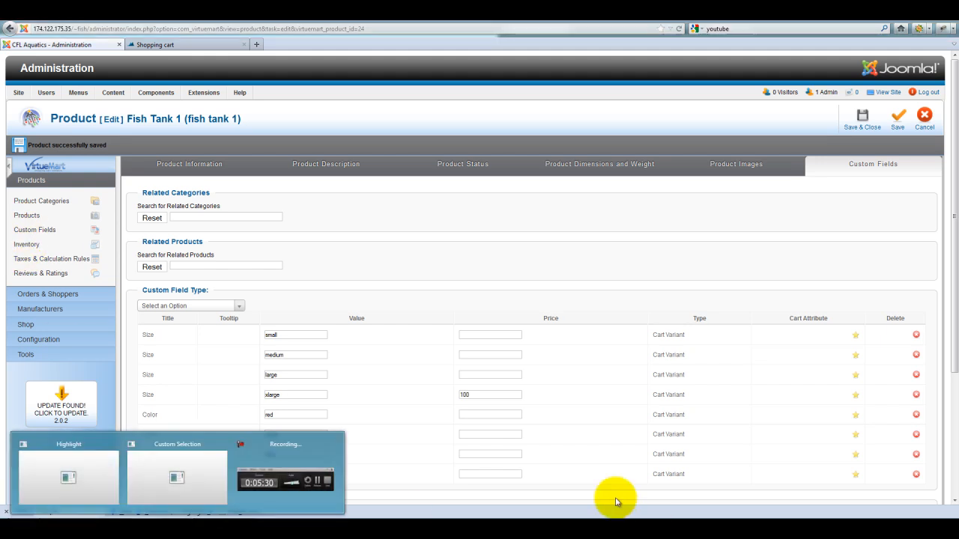
pyautogui.click(284, 494)
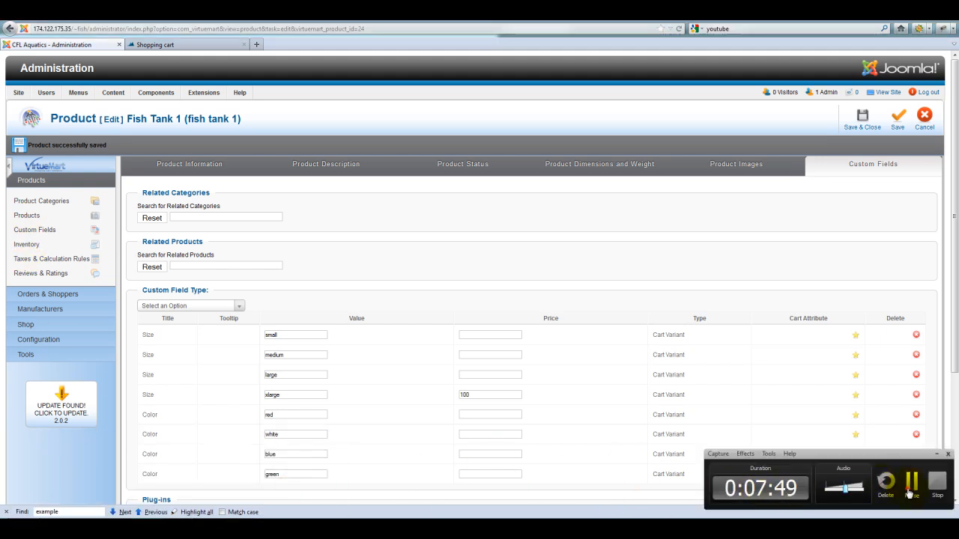
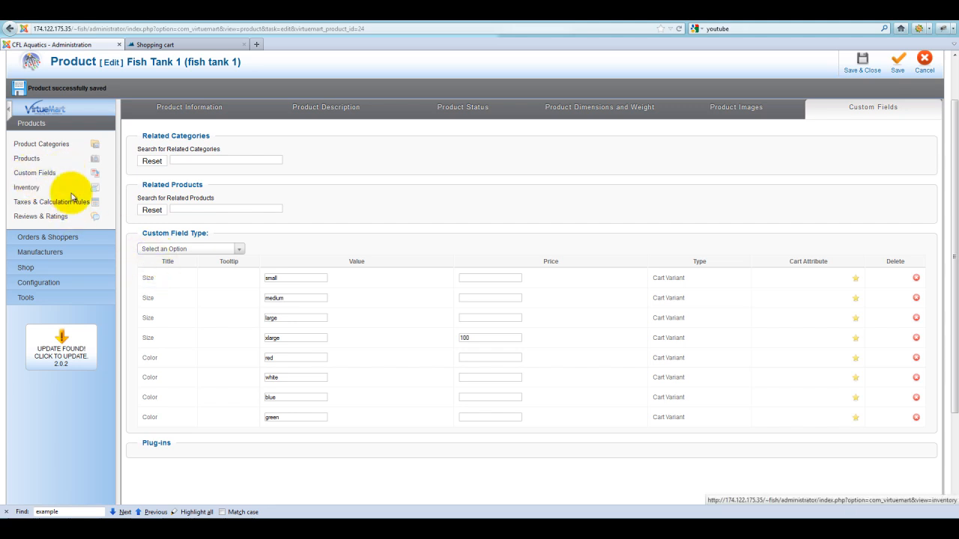
# Leave Fish Tank 1 via the sidebar and reach the Custom Fields list with its New toolbar action
pyautogui.click(171, 251)
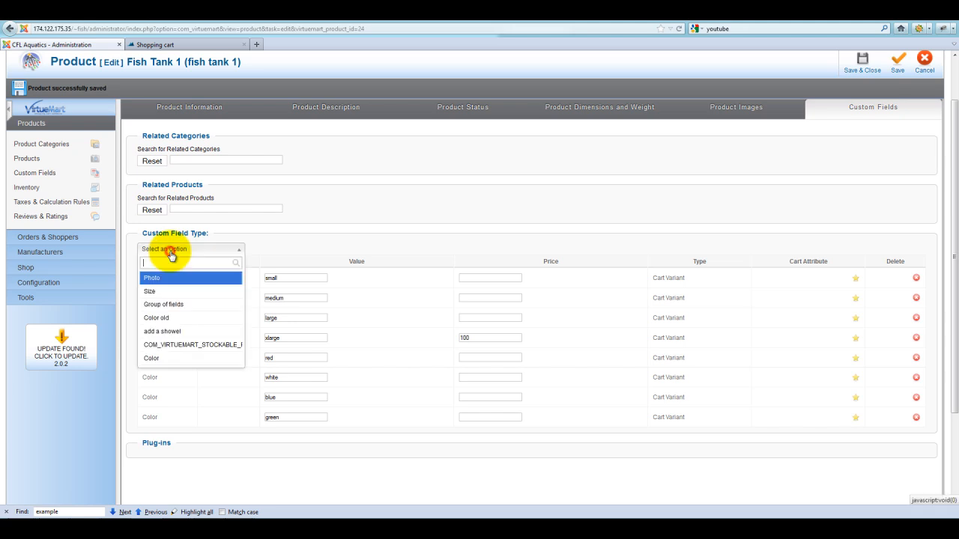
pyautogui.click(29, 188)
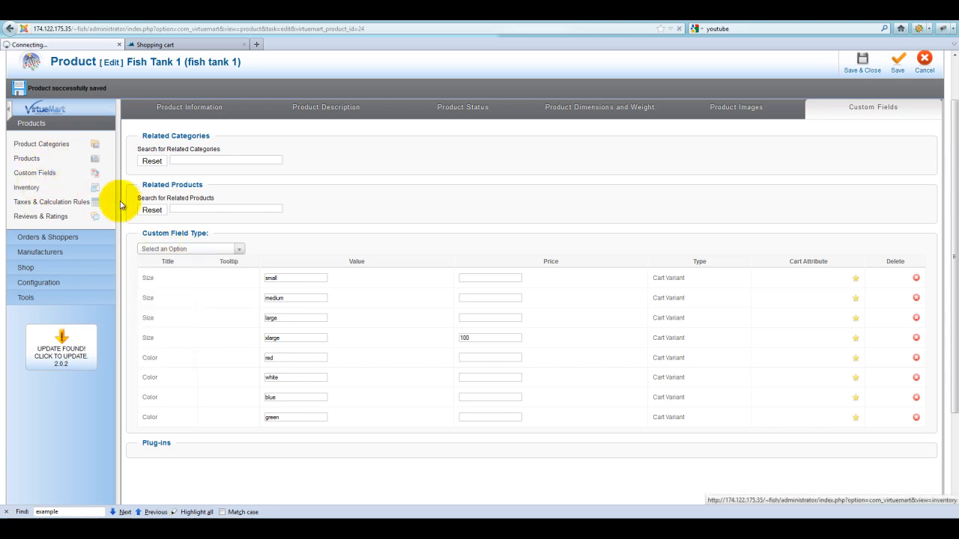
pyautogui.click(35, 172)
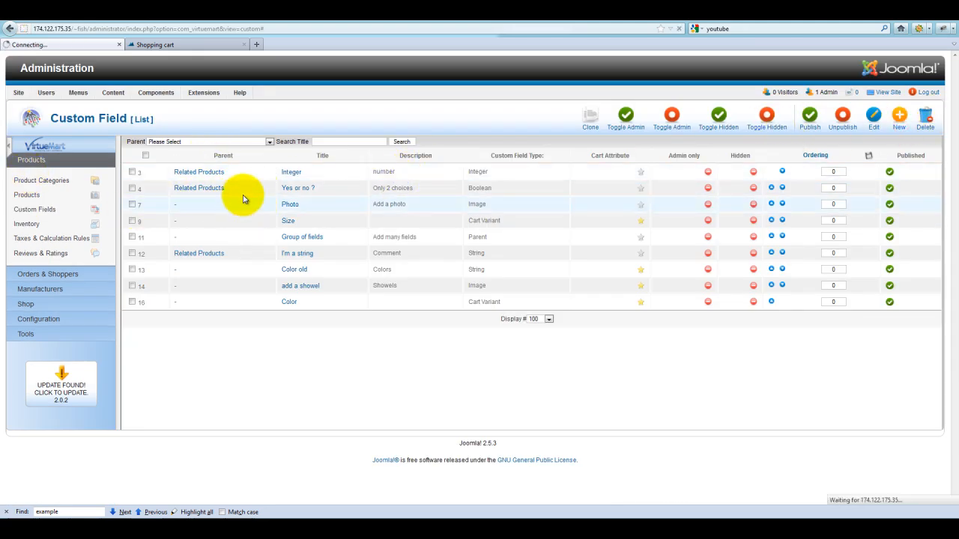
pyautogui.click(297, 188)
# Review the Custom Field Type choices and Tooltip setting without saving, then go back to the Products list
pyautogui.click(899, 116)
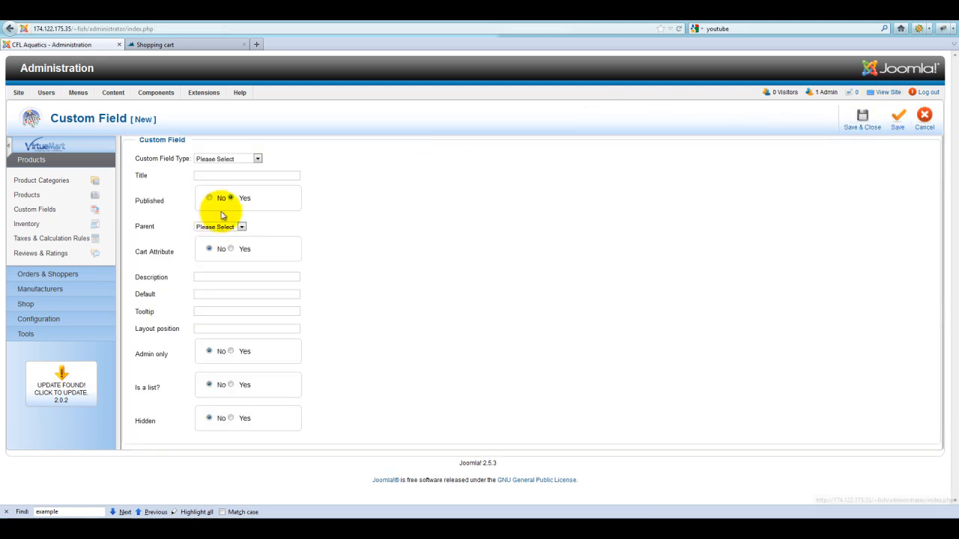
pyautogui.click(219, 158)
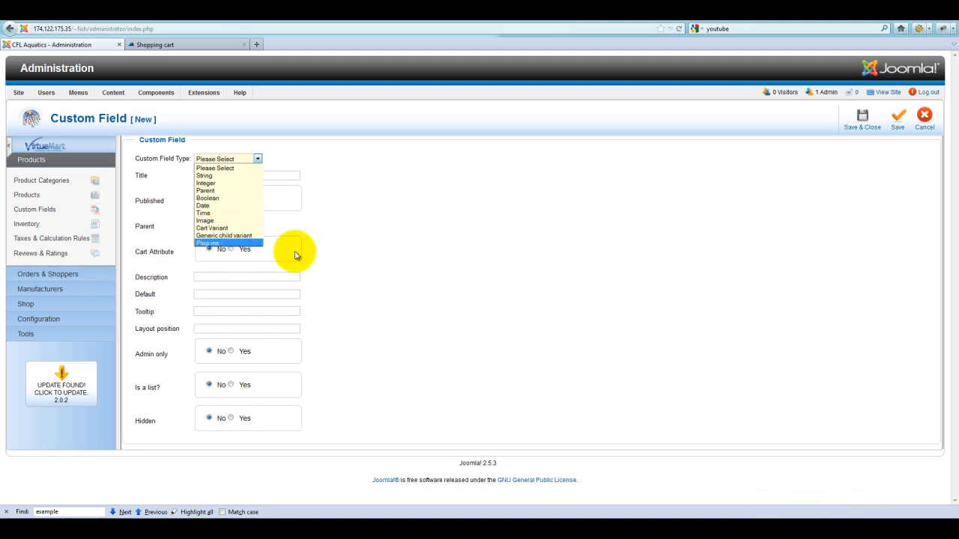
pyautogui.click(336, 252)
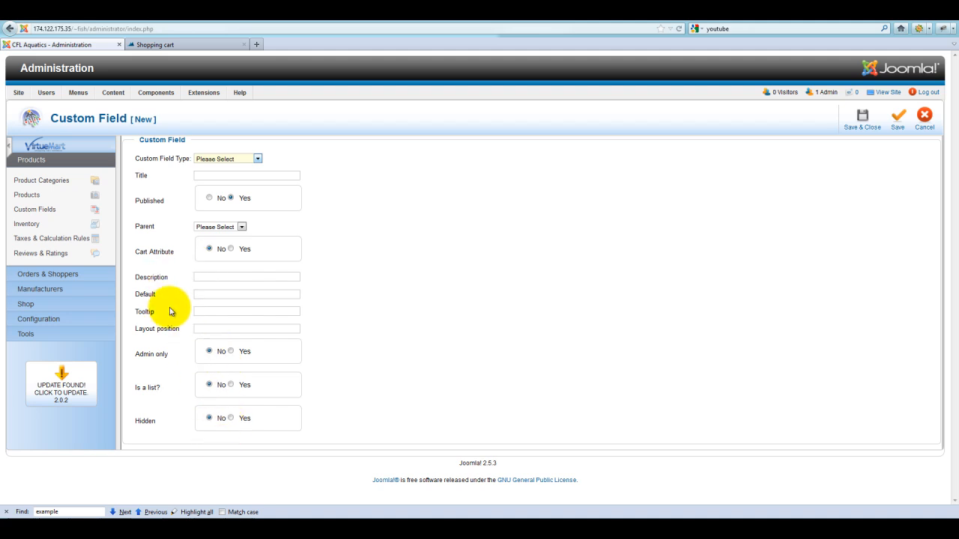
pyautogui.moveTo(136, 311); pyautogui.dragTo(215, 308)
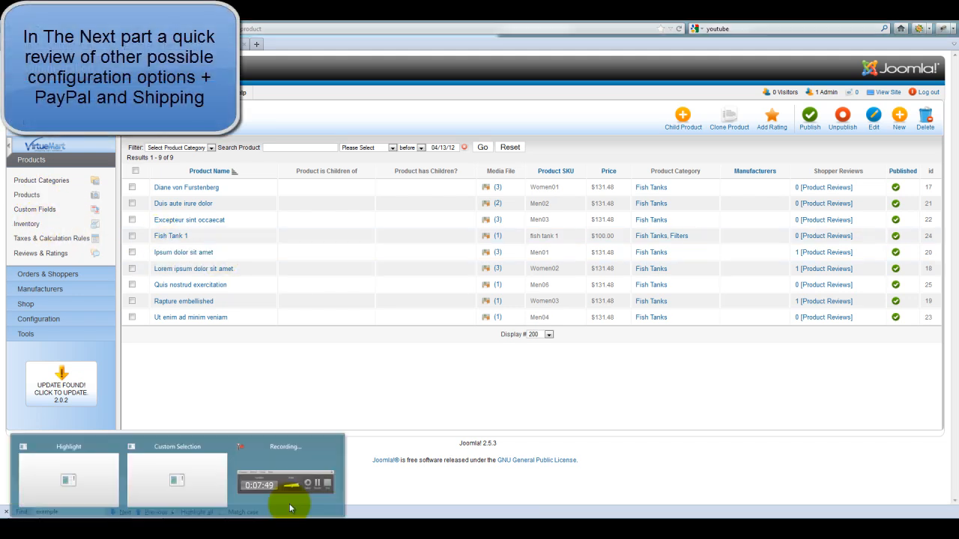
pyautogui.click(289, 486)
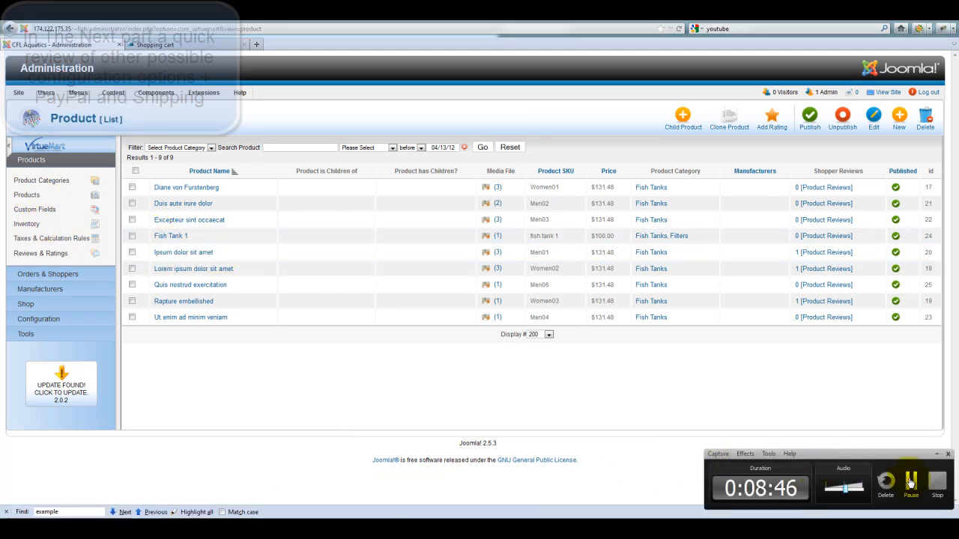